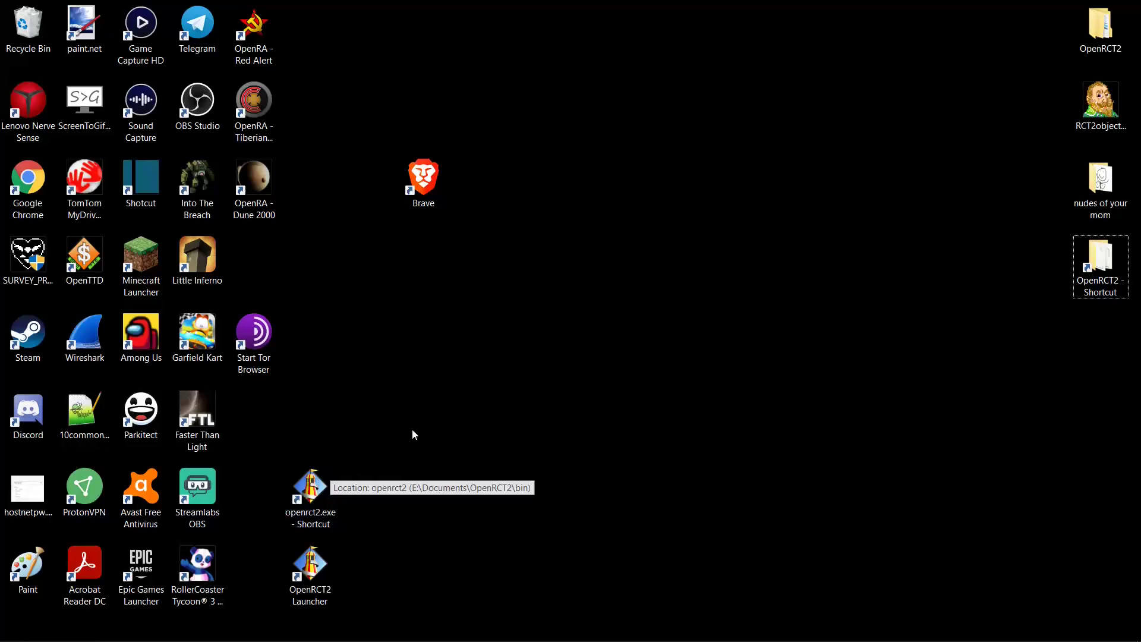
pyautogui.moveTo(337, 555); pyautogui.dragTo(300, 502)
pyautogui.click(300, 502)
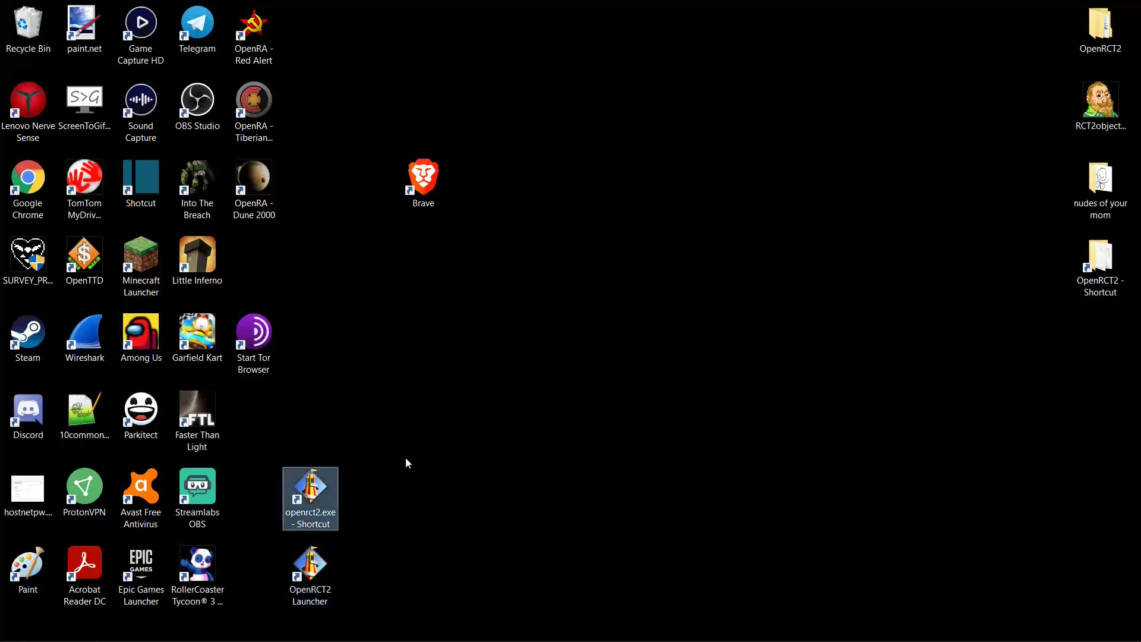
pyautogui.click(476, 418)
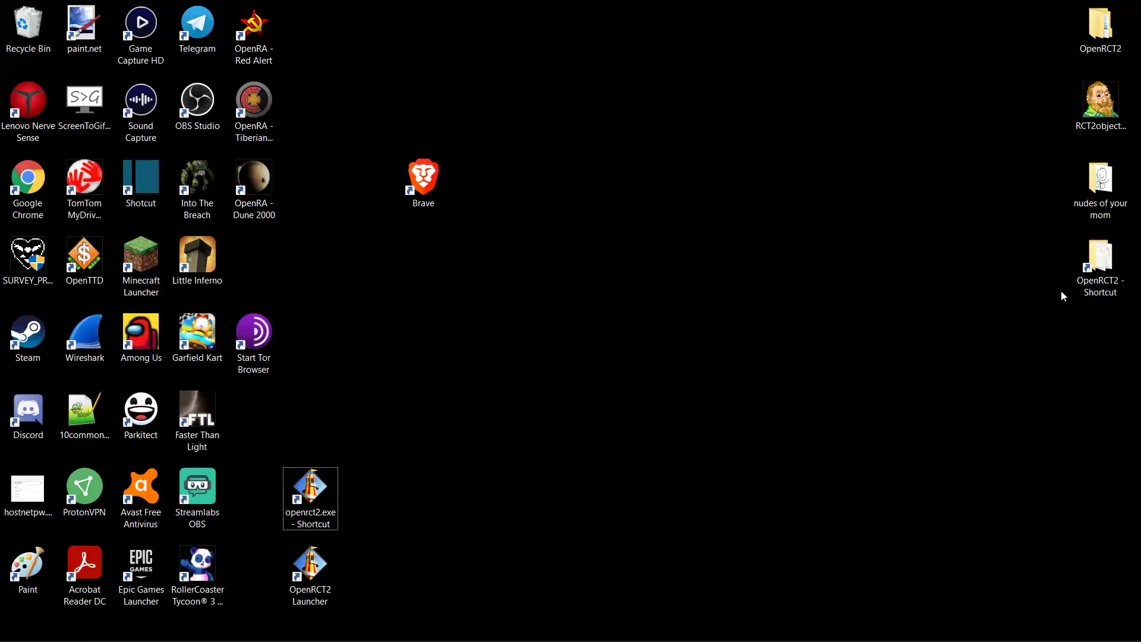
# Step: Open the OpenRCT2 folder from its desktop shortcut and look into the bin folder and its data subfolder
pyautogui.click(1098, 269)
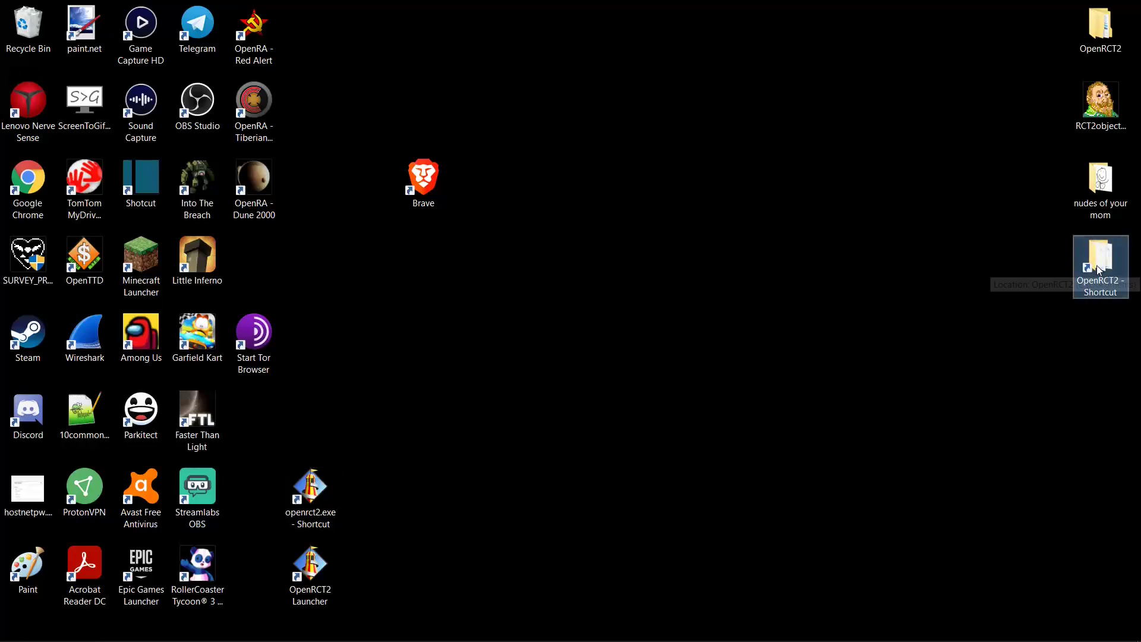
pyautogui.doubleClick(1098, 269)
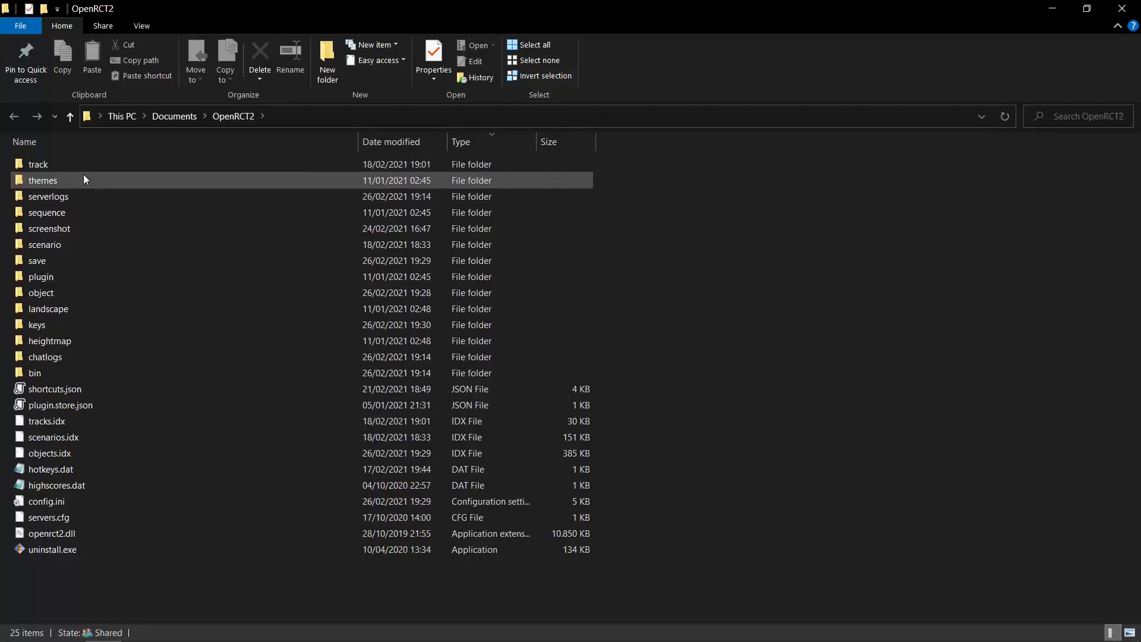
pyautogui.doubleClick(58, 377)
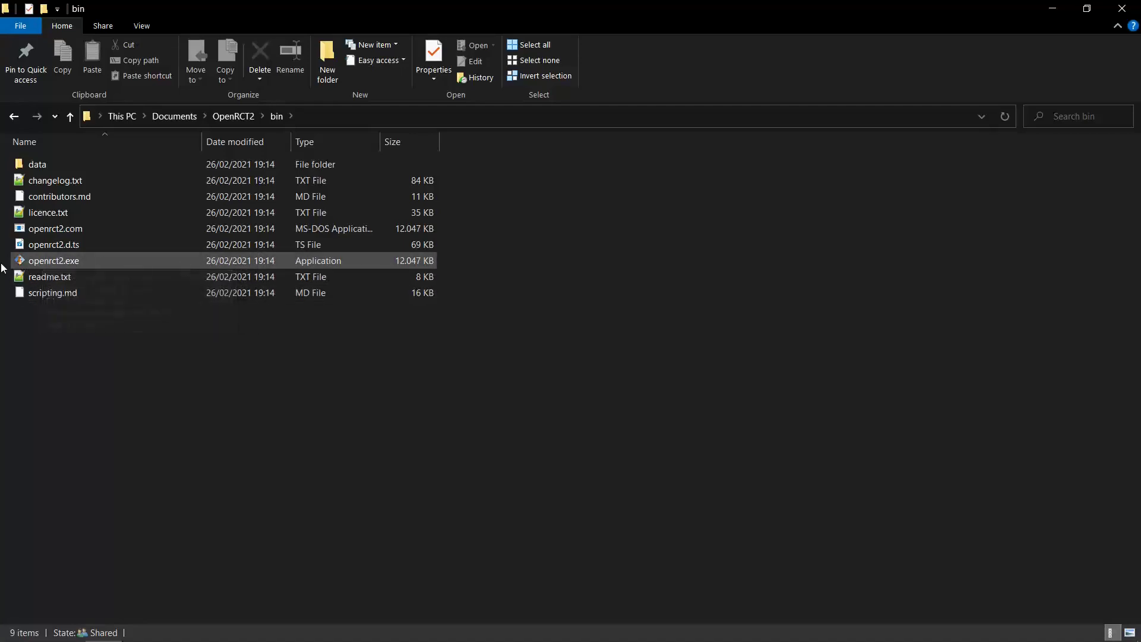
pyautogui.doubleClick(43, 164)
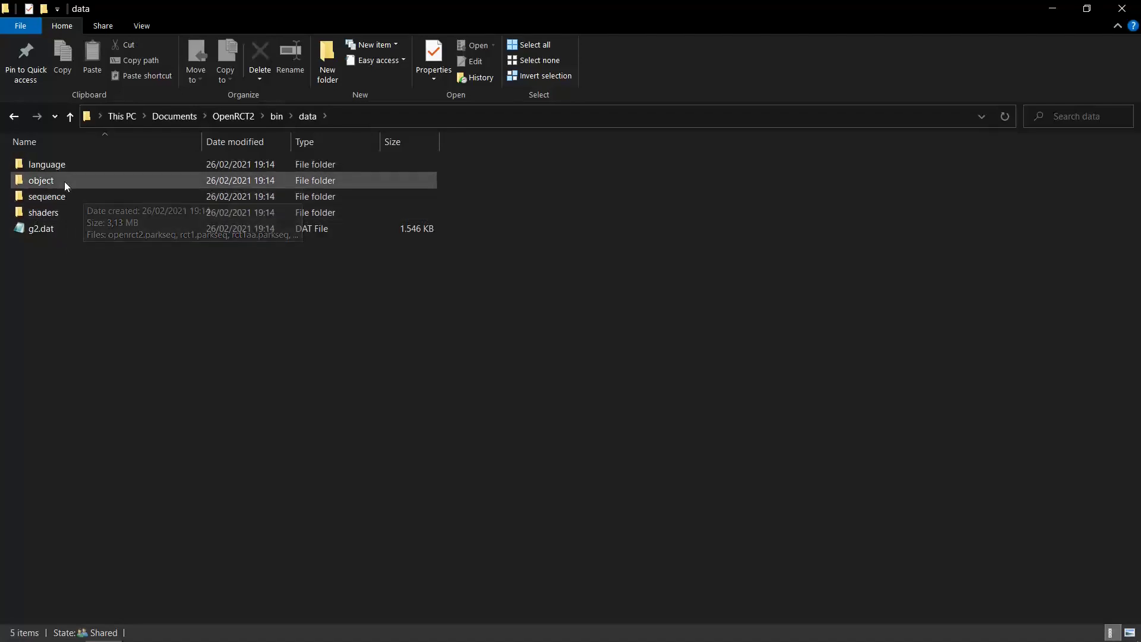
# Step: Return to the main OpenRCT2 folder and open the save folder
pyautogui.click(278, 116)
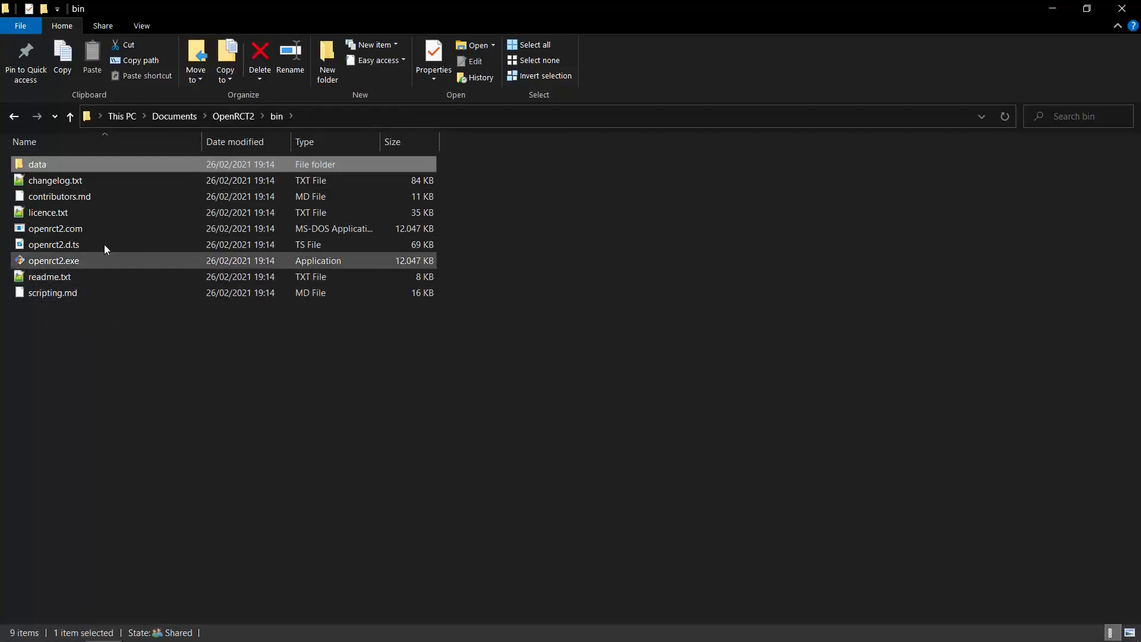
pyautogui.click(231, 116)
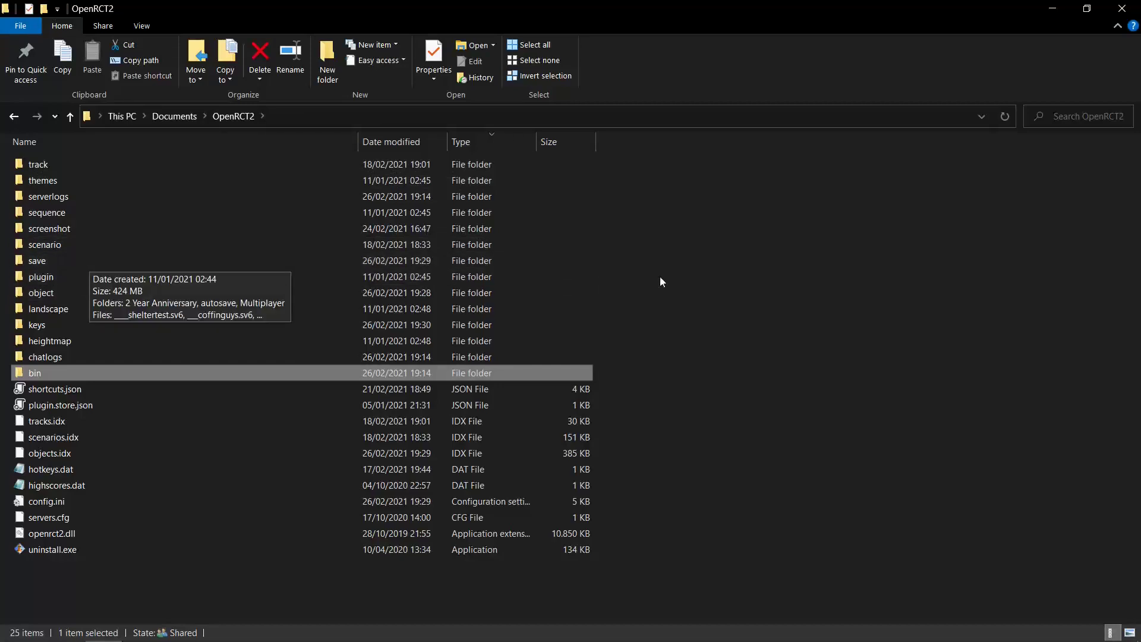
pyautogui.click(704, 272)
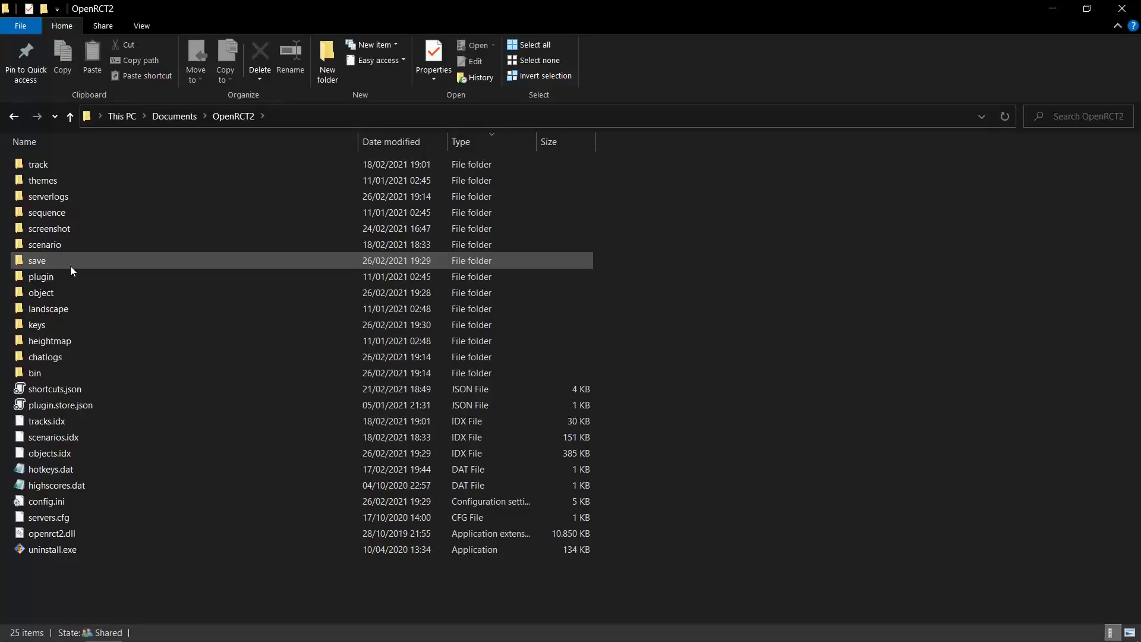
pyautogui.moveTo(71, 265)
pyautogui.doubleClick(64, 260)
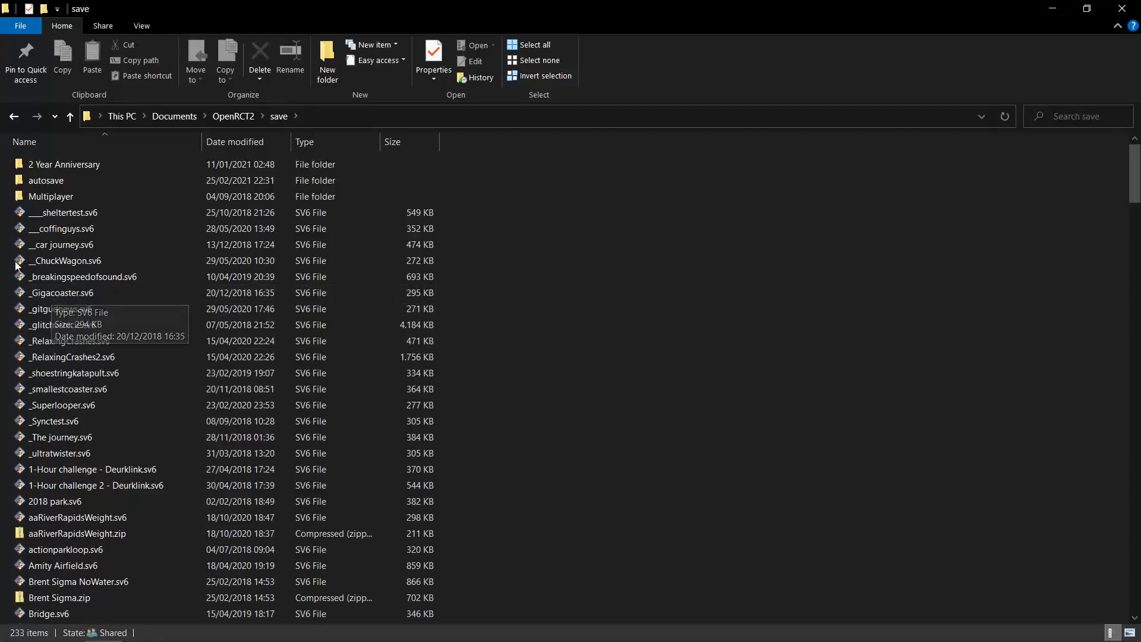
# Step: Bring up the full list of alternative apps for opening the save file _Gigacoaster.sv6
pyautogui.rightClick(83, 291)
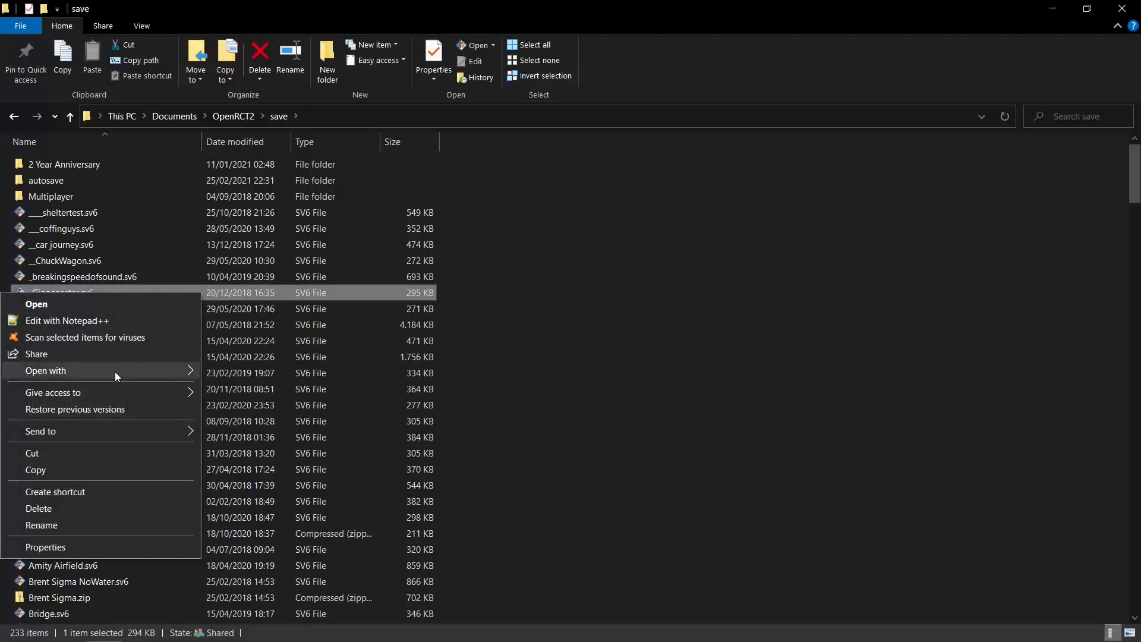
pyautogui.moveTo(113, 369)
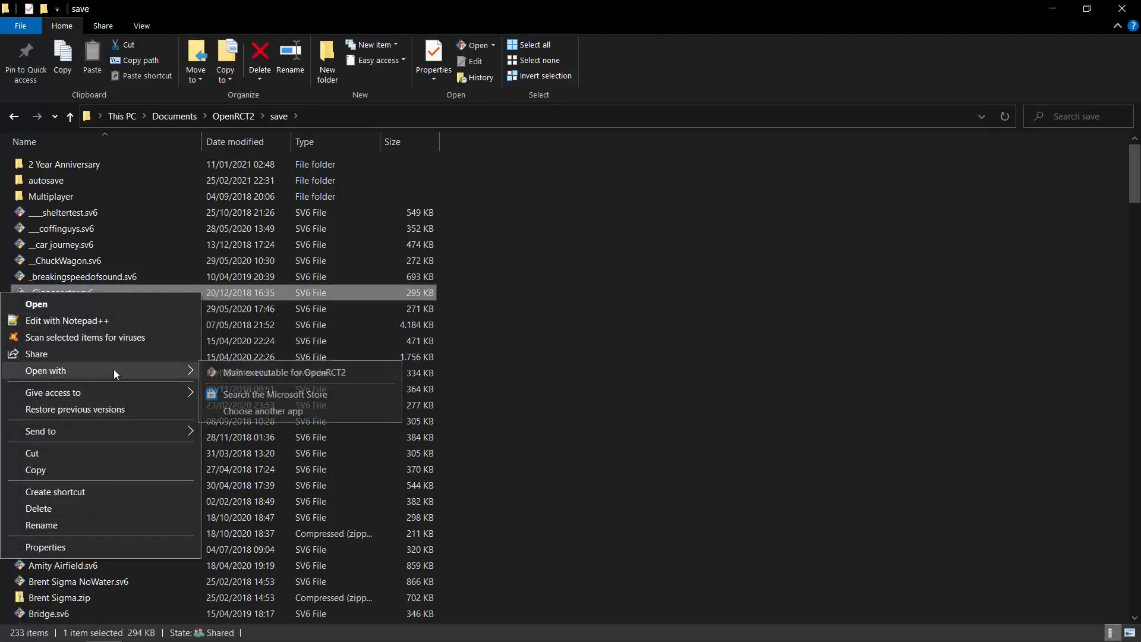
pyautogui.click(261, 410)
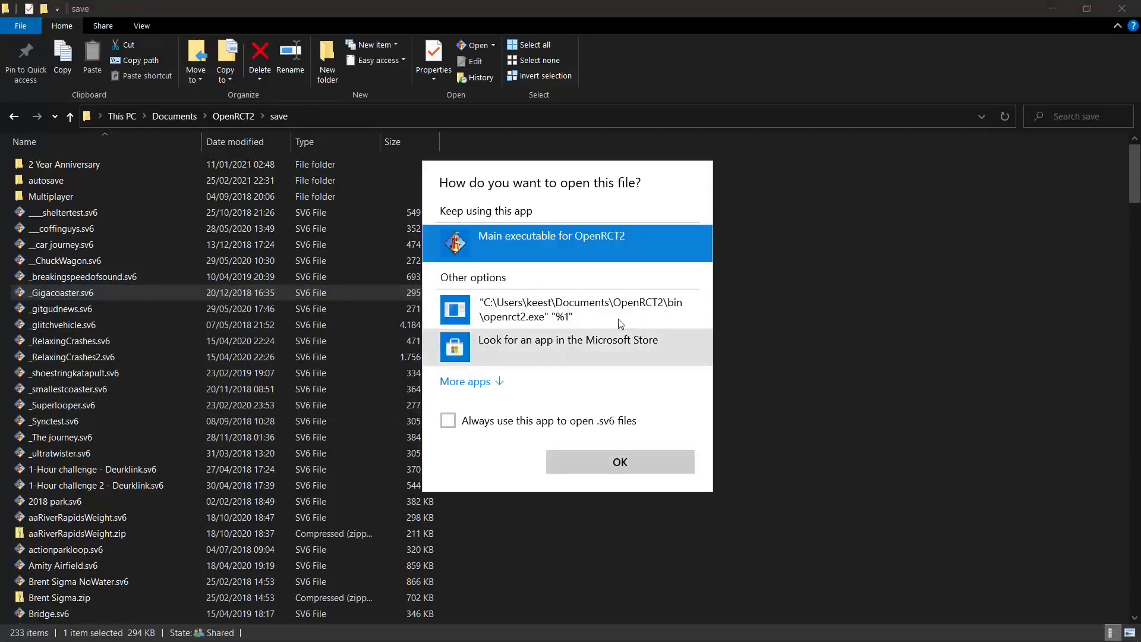
pyautogui.click(470, 383)
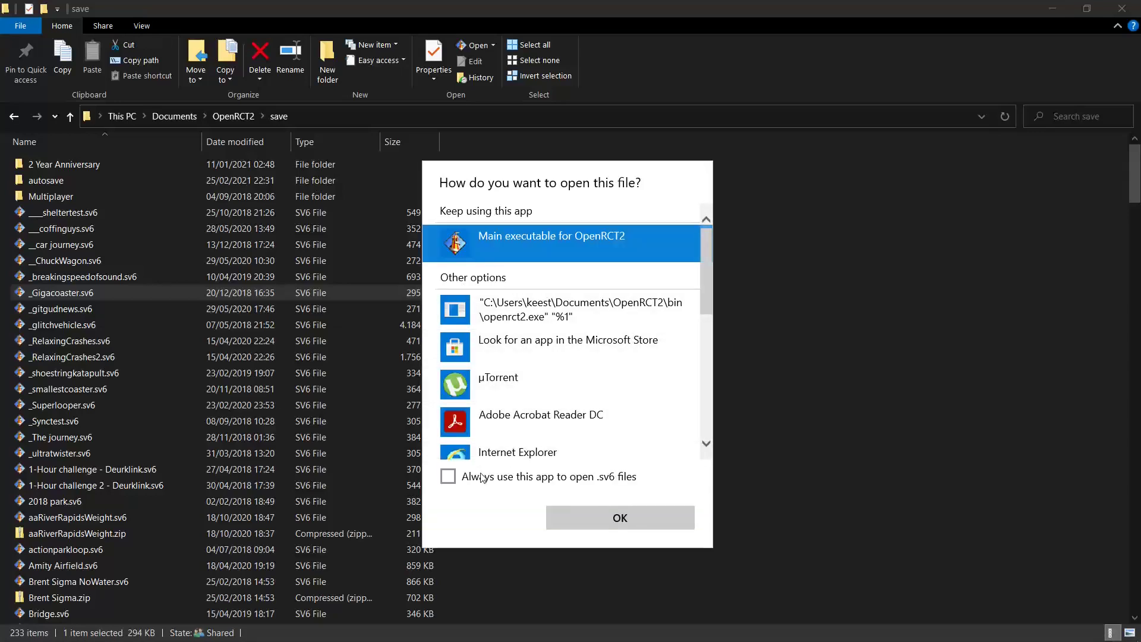
pyautogui.scroll(-5, 511, 383)
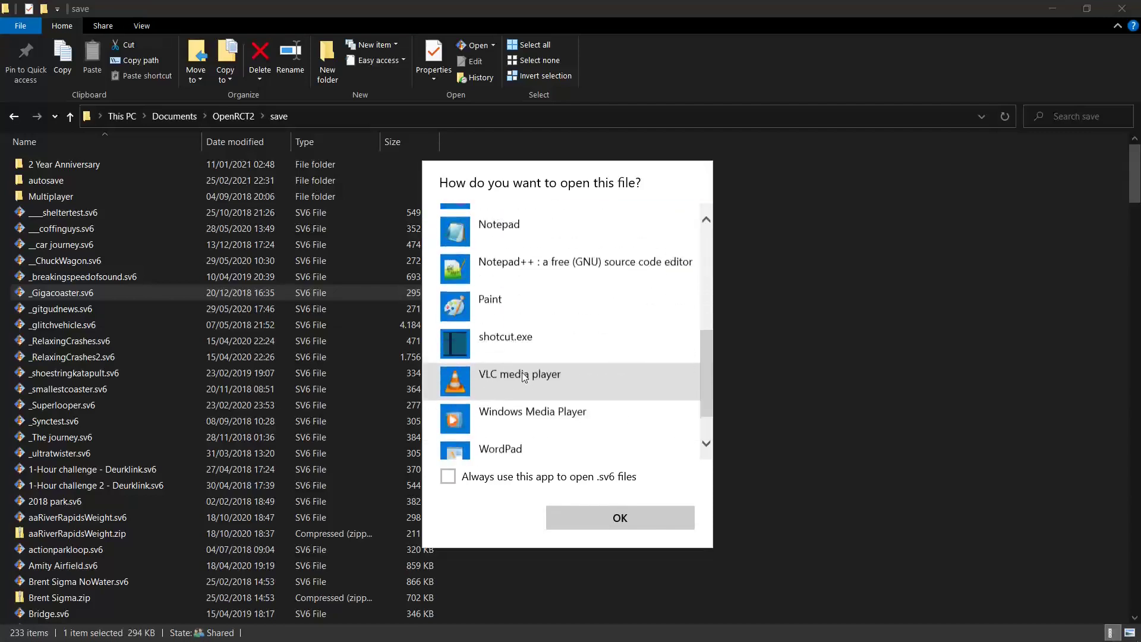
pyautogui.scroll(-2, 523, 376)
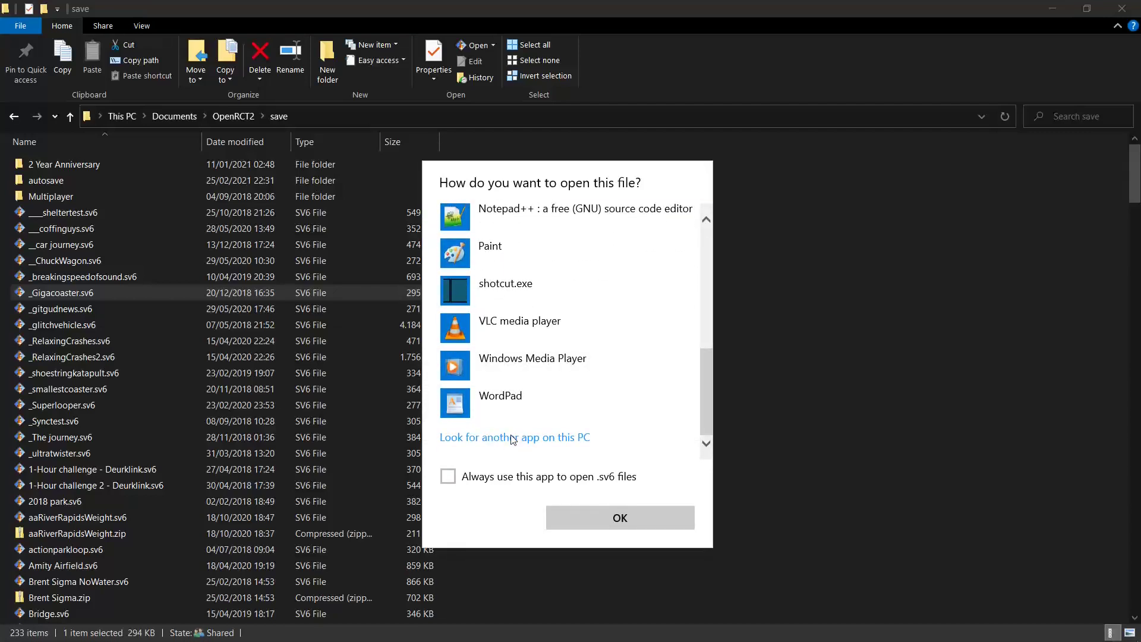
# Step: Browse the PC for another app in Documents > OpenRCT2 > bin, where openrct2.exe is stored, and cancel the selection
pyautogui.click(513, 438)
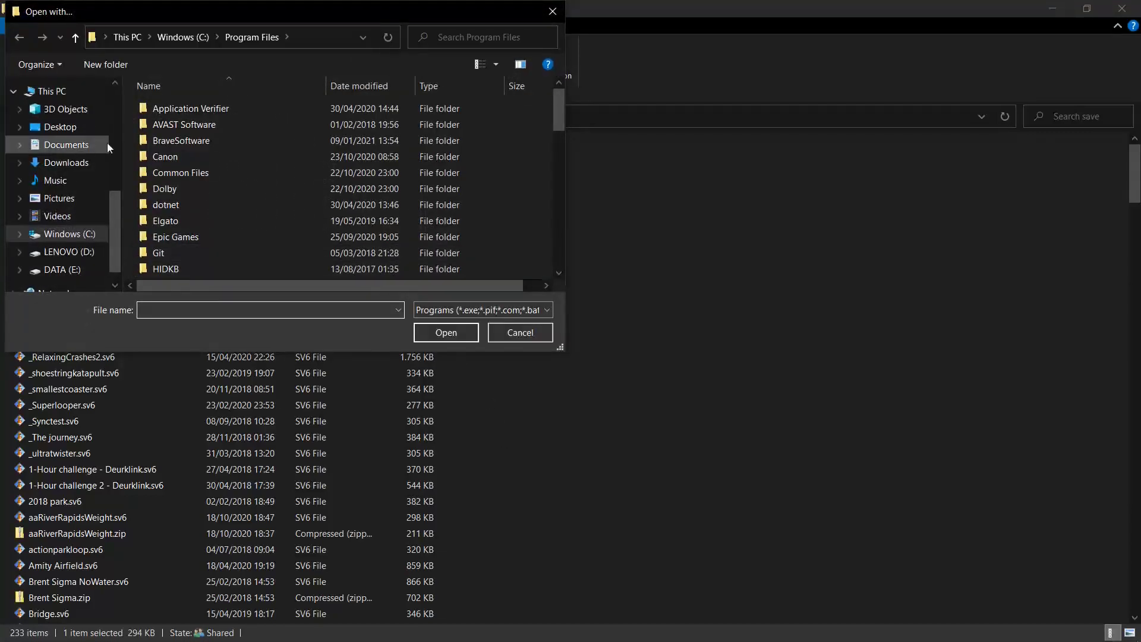
pyautogui.click(93, 148)
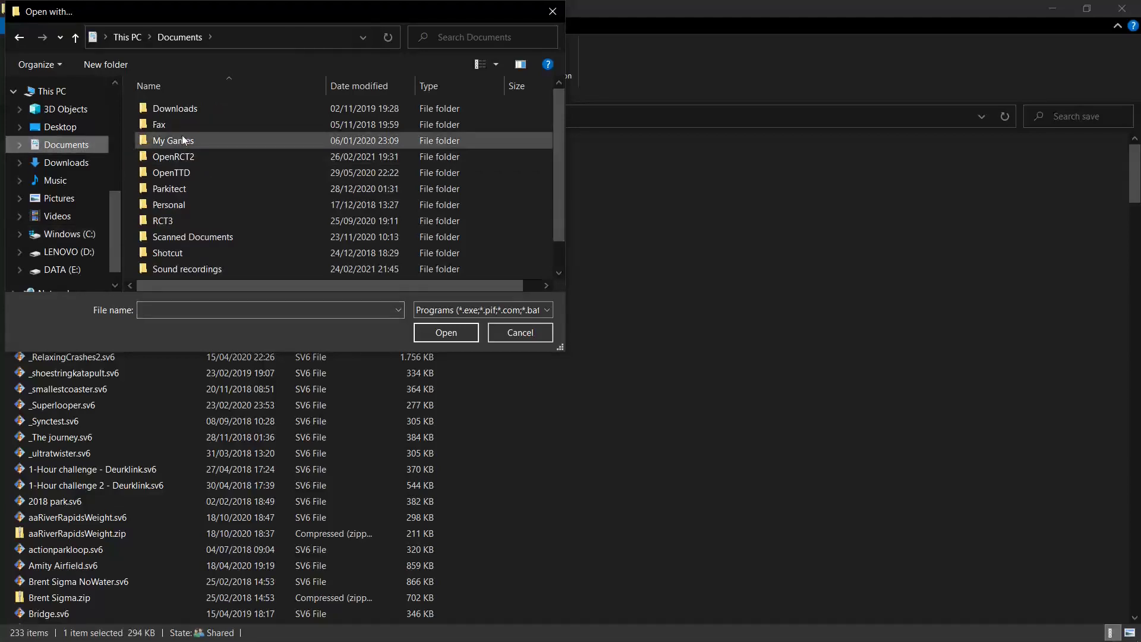
pyautogui.doubleClick(190, 157)
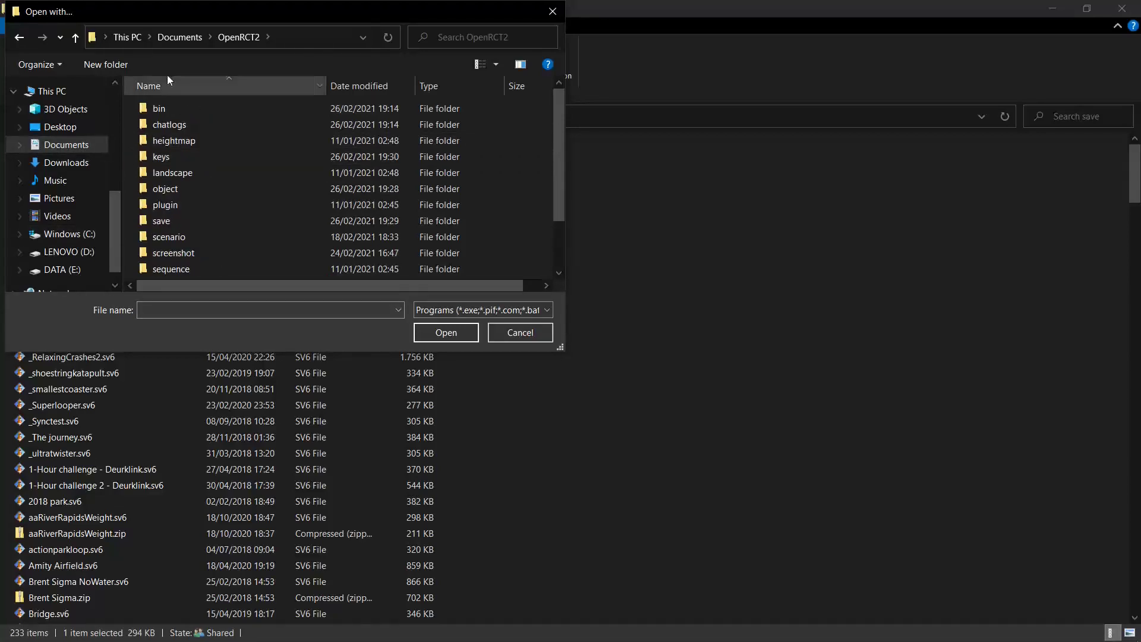
pyautogui.doubleClick(161, 108)
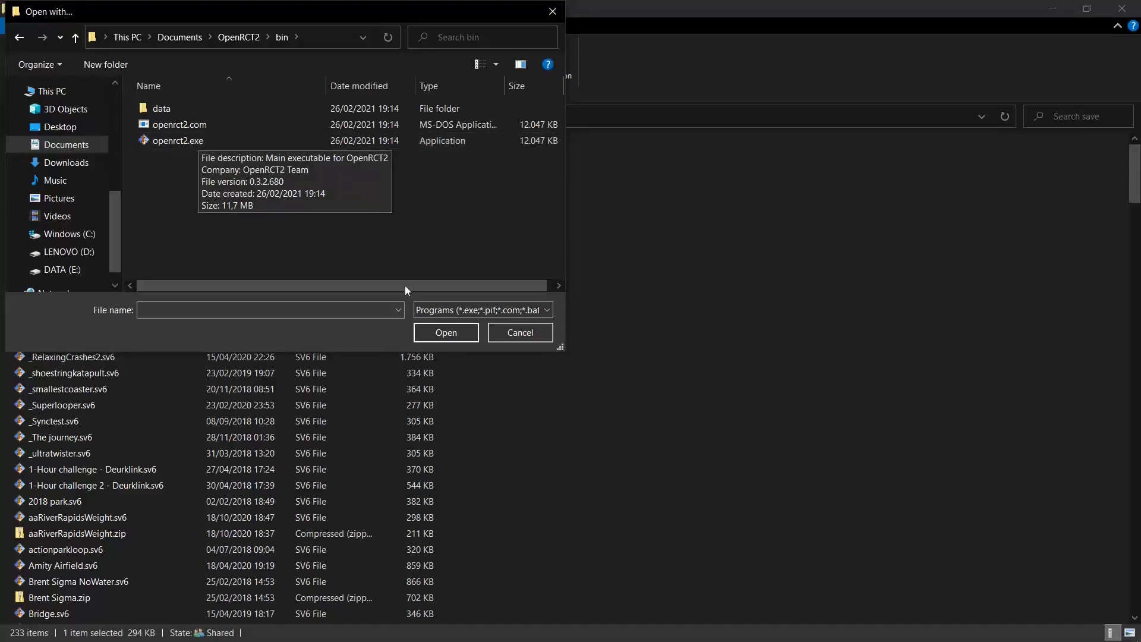
pyautogui.click(514, 333)
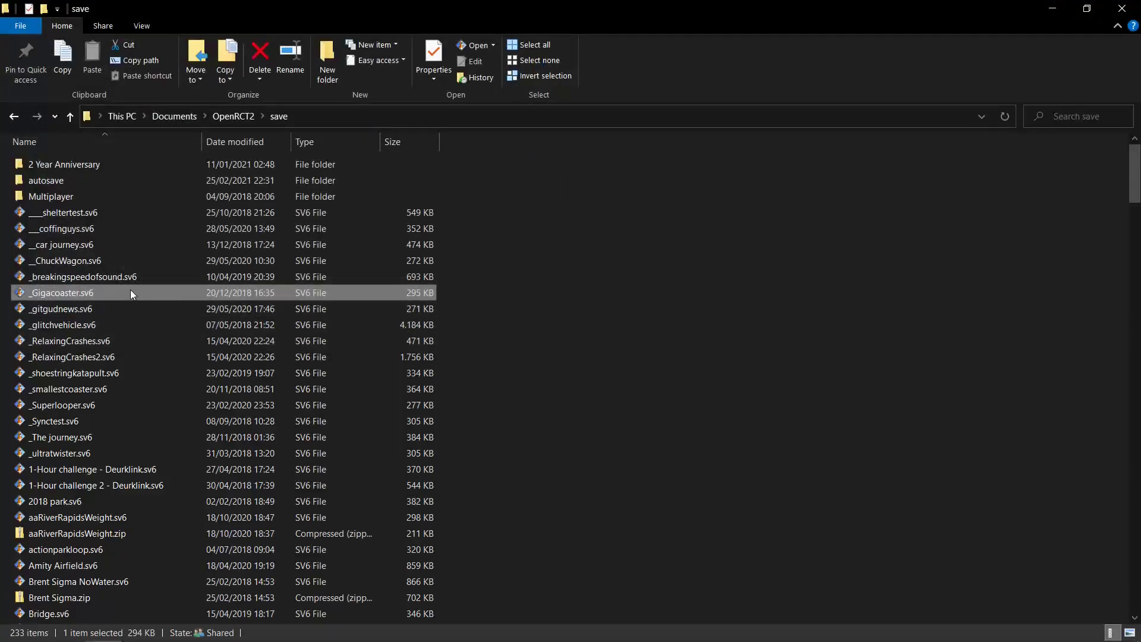
# Step: Open _Gigacoaster.sv6 with the main OpenRCT2 executable and exit the game
pyautogui.rightClick(5, 291)
pyautogui.moveTo(126, 373)
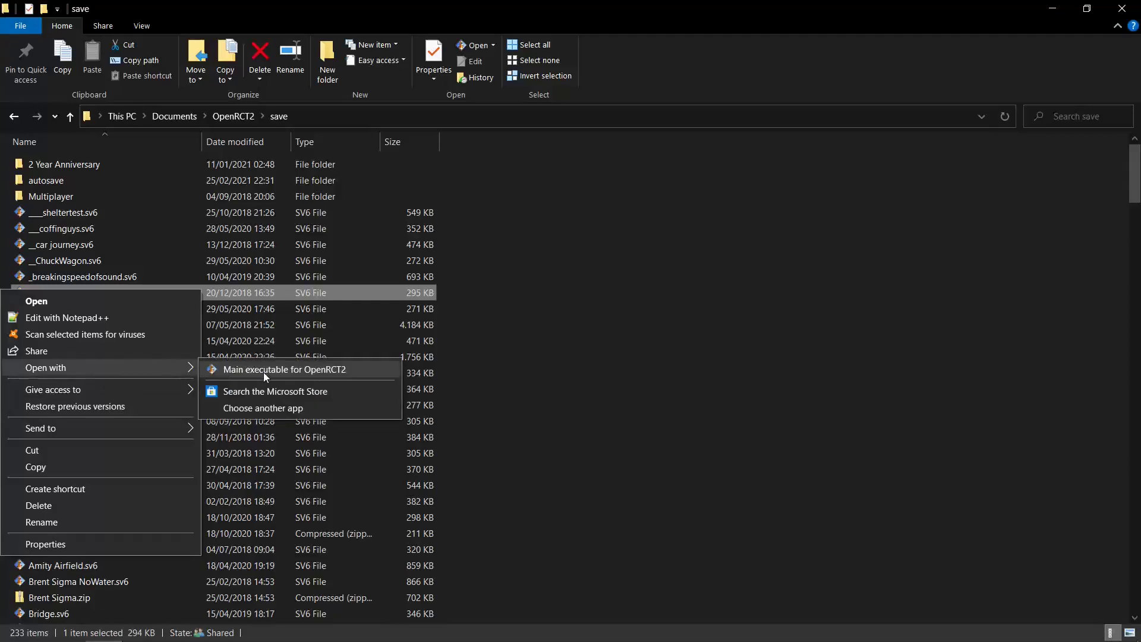
pyautogui.click(264, 407)
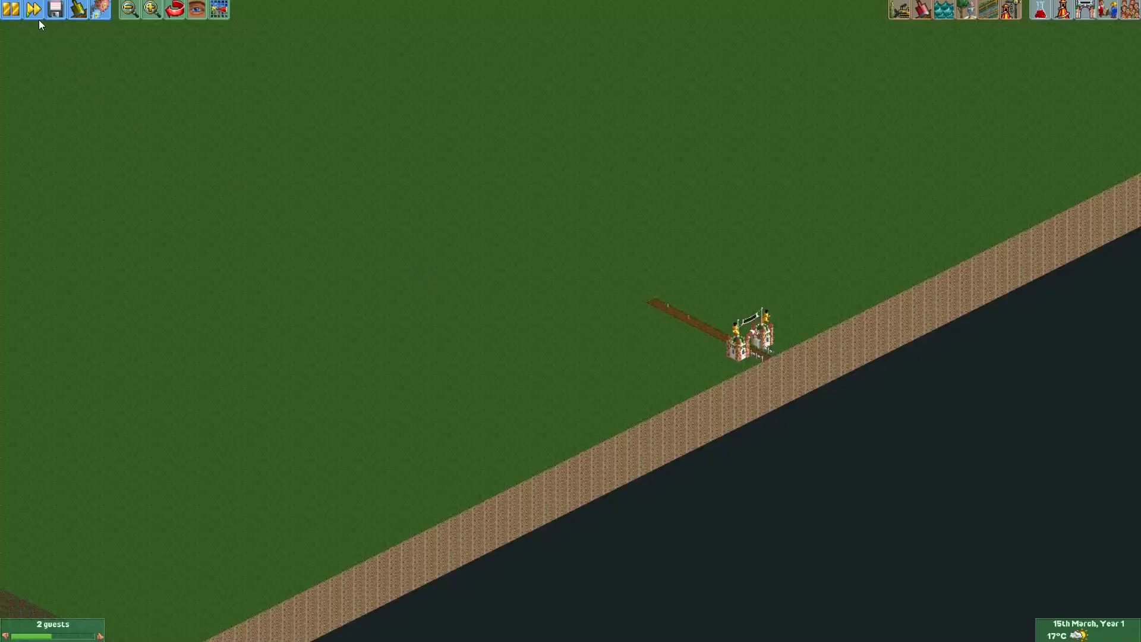
pyautogui.click(55, 10)
pyautogui.click(73, 122)
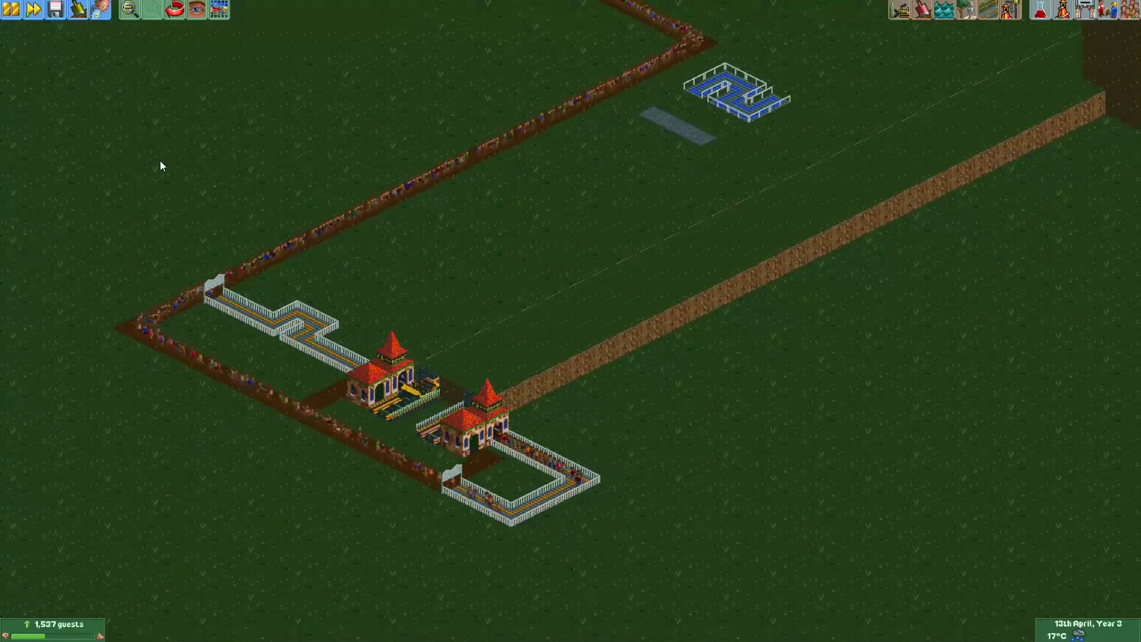
# Step: Exit OpenRCT2 from the second loaded park and clear the file selection in the save folder
pyautogui.click(58, 11)
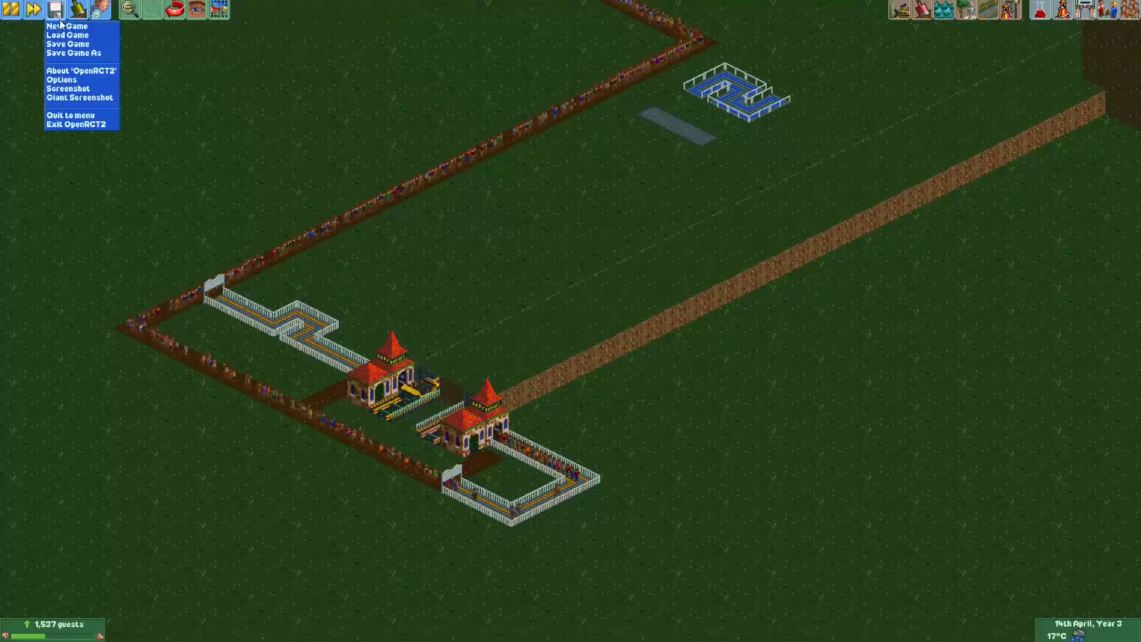
pyautogui.click(76, 125)
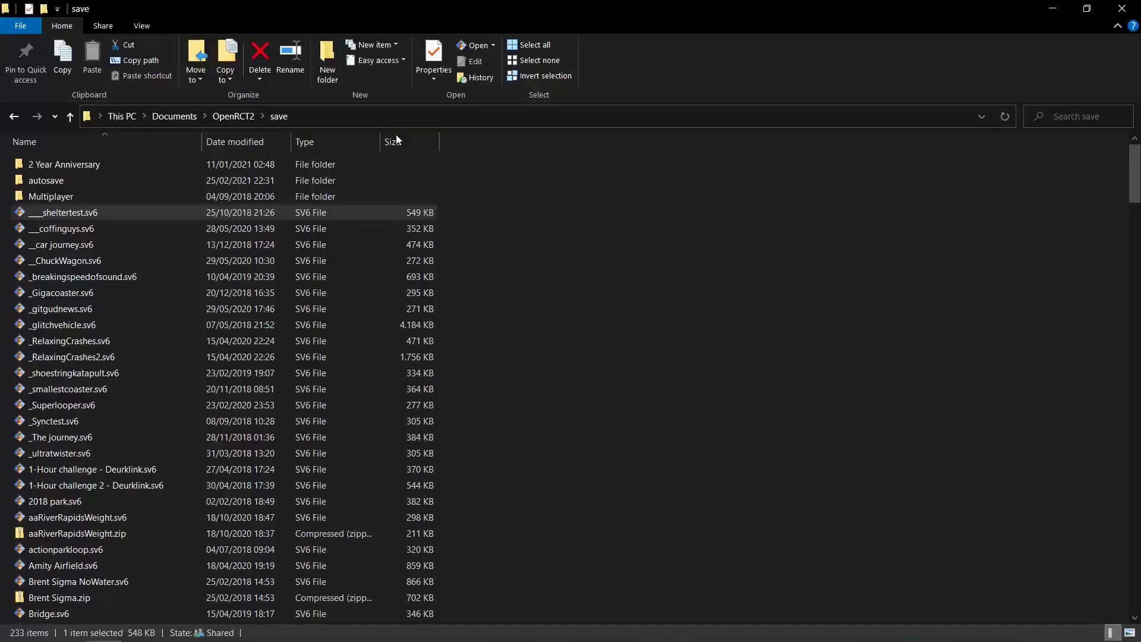
pyautogui.click(536, 344)
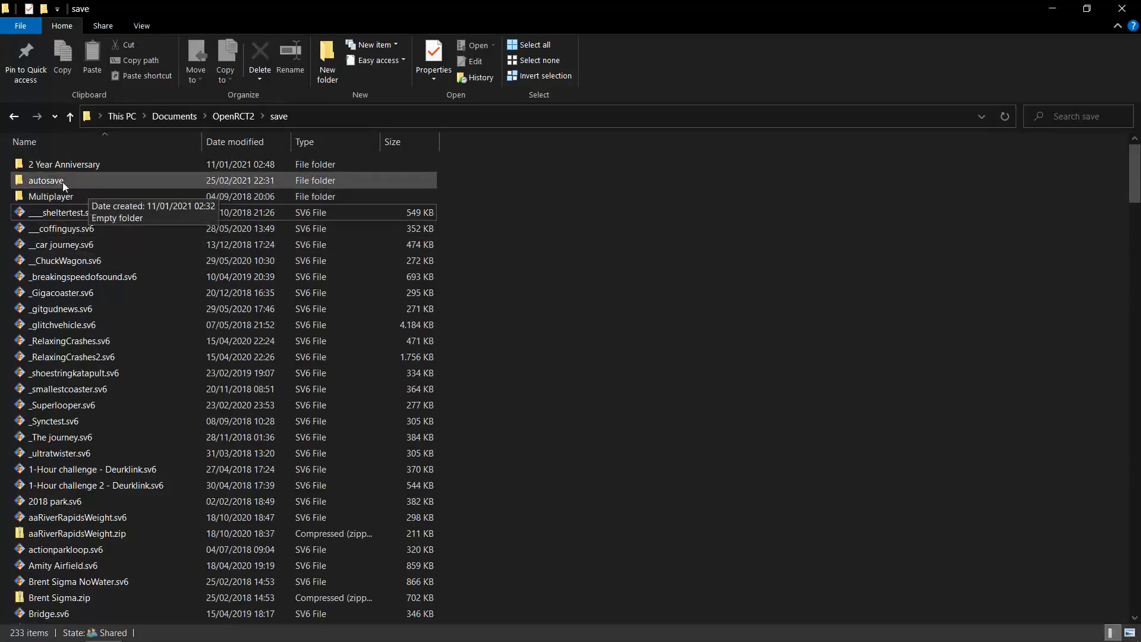
# Step: Look through the saved park files in the save folder
pyautogui.scroll(-20, 302, 283)
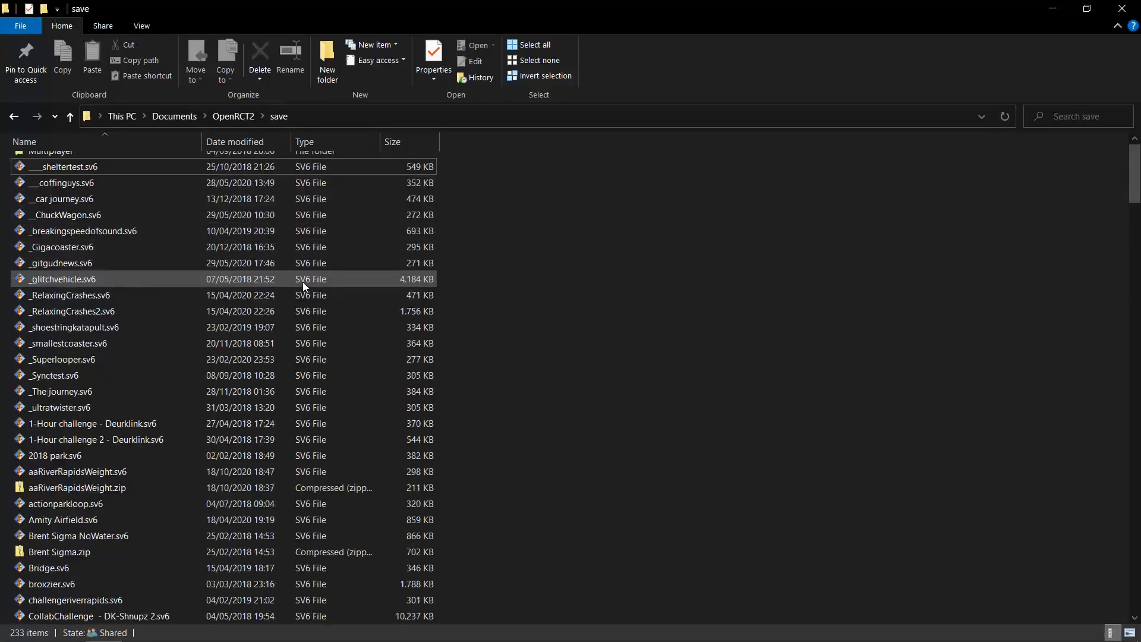
pyautogui.scroll(-20, 302, 281)
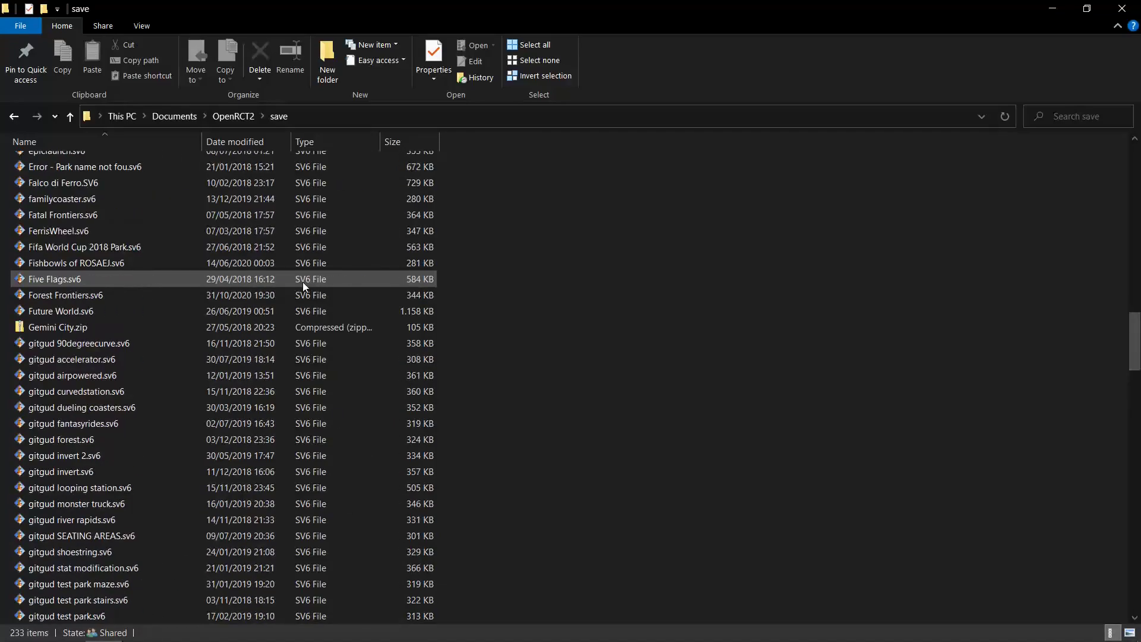
pyautogui.scroll(20, 301, 282)
pyautogui.scroll(20, 302, 282)
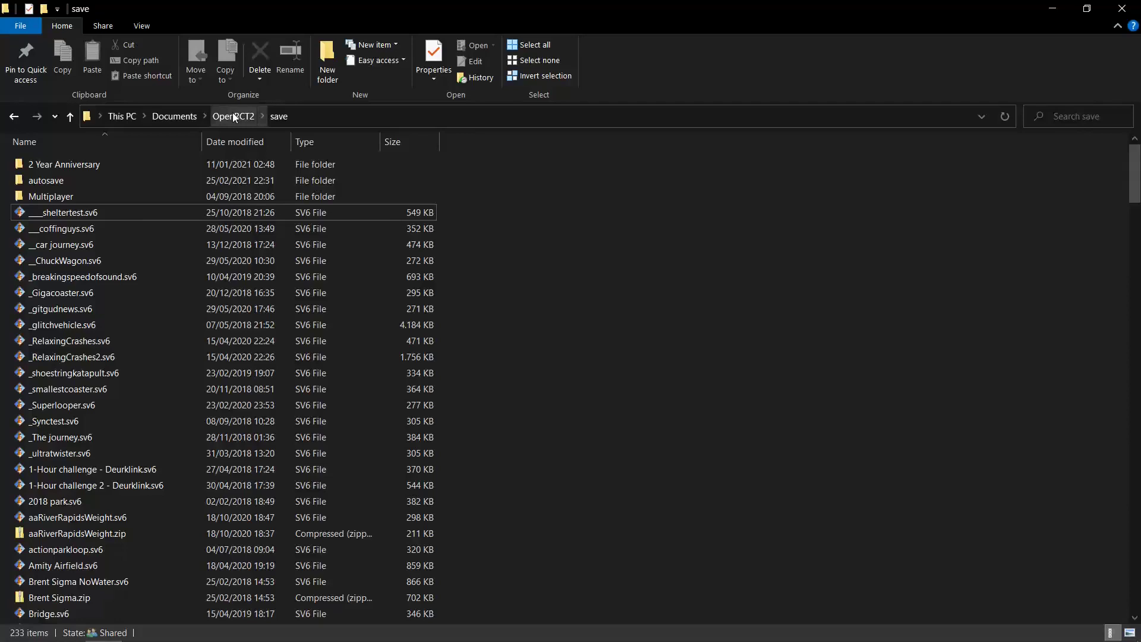
# Step: Open the scenario folder inside the OpenRCT2 folder and look through its SC6 files
pyautogui.click(233, 114)
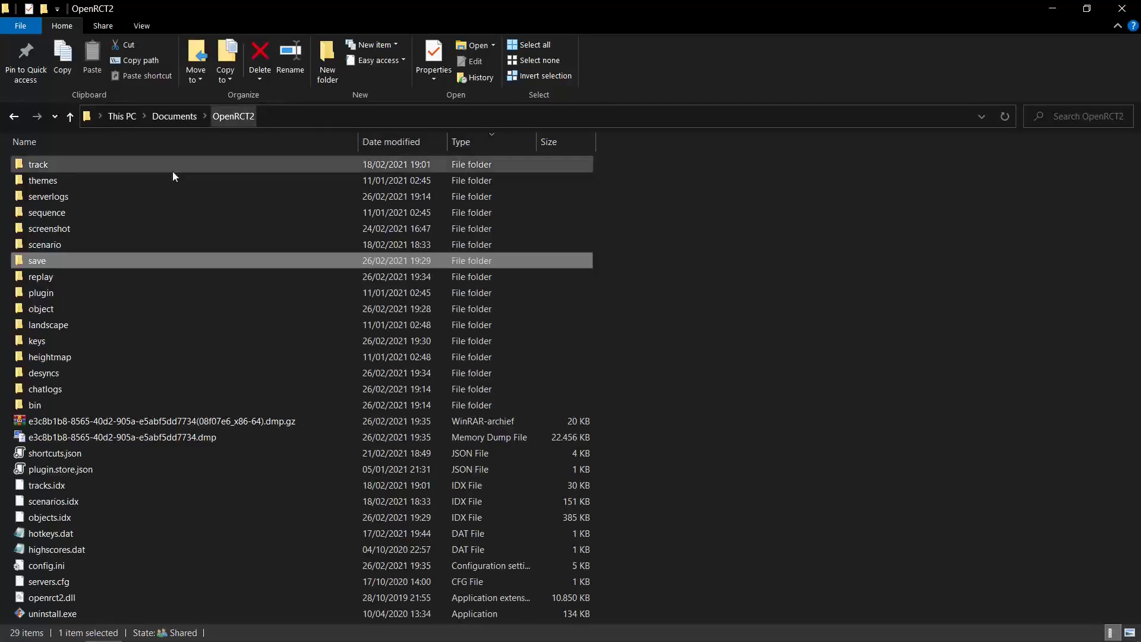
pyautogui.doubleClick(66, 244)
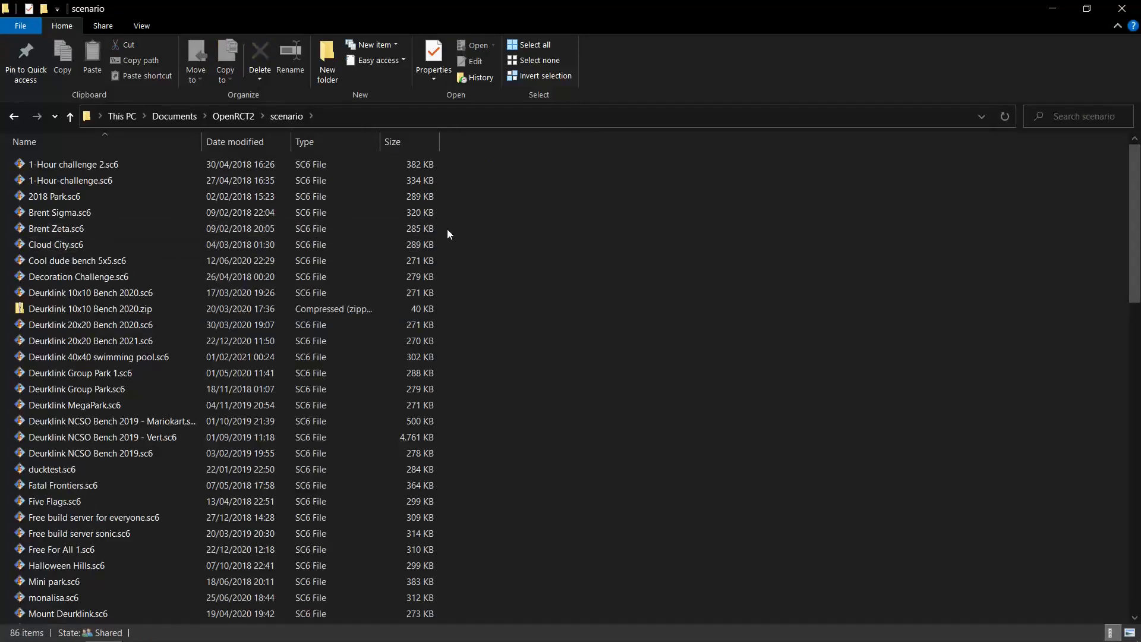
pyautogui.scroll(-15, 515, 255)
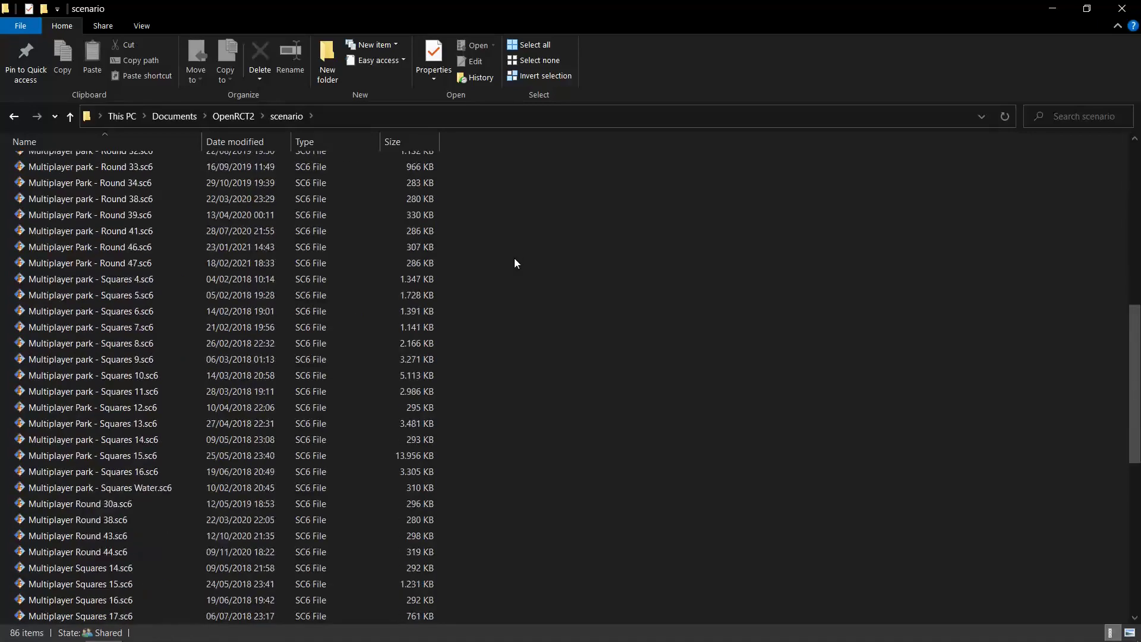
pyautogui.scroll(15, 515, 257)
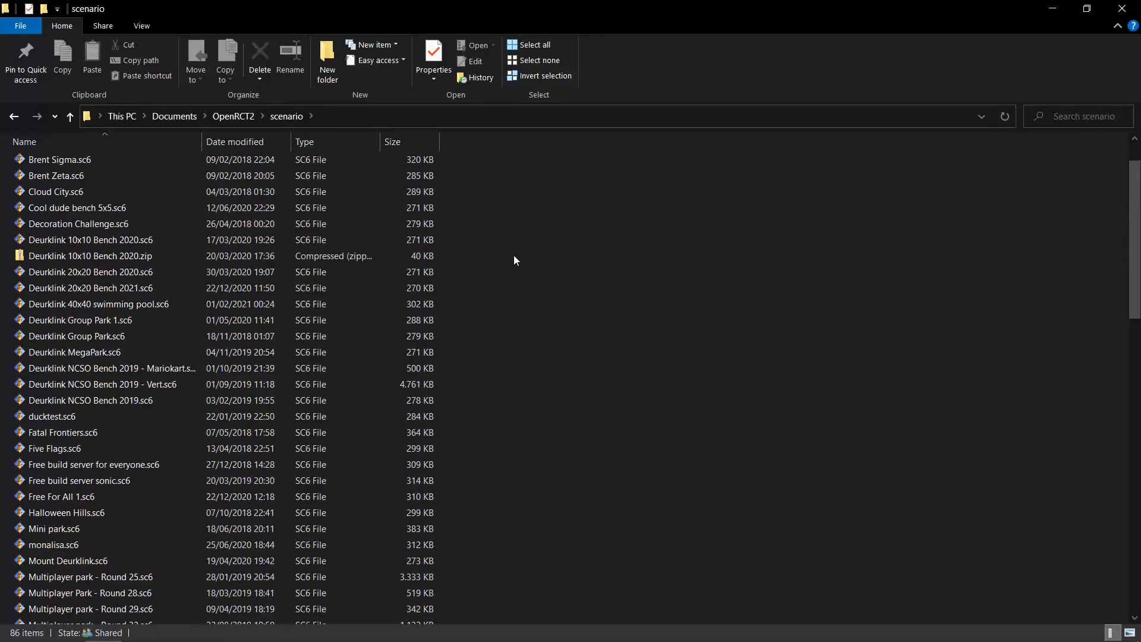
pyautogui.scroll(2, 514, 255)
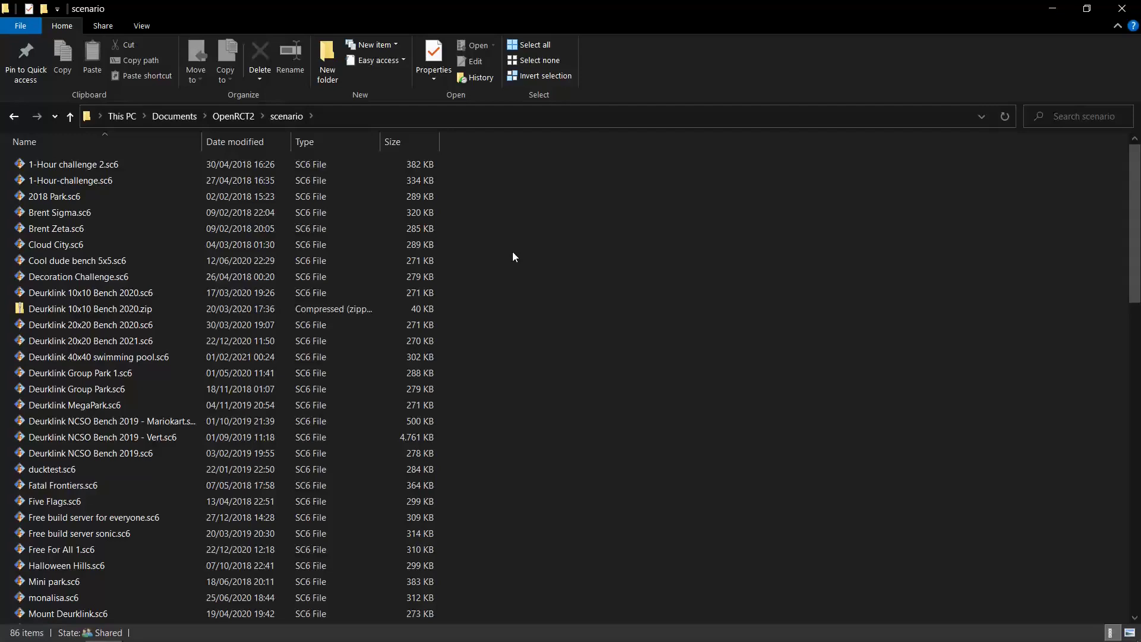
# Step: Browse the full list of SC6 park files in the scenario folder, from start to end and back
pyautogui.scroll(-16, 514, 256)
pyautogui.scroll(13, 514, 242)
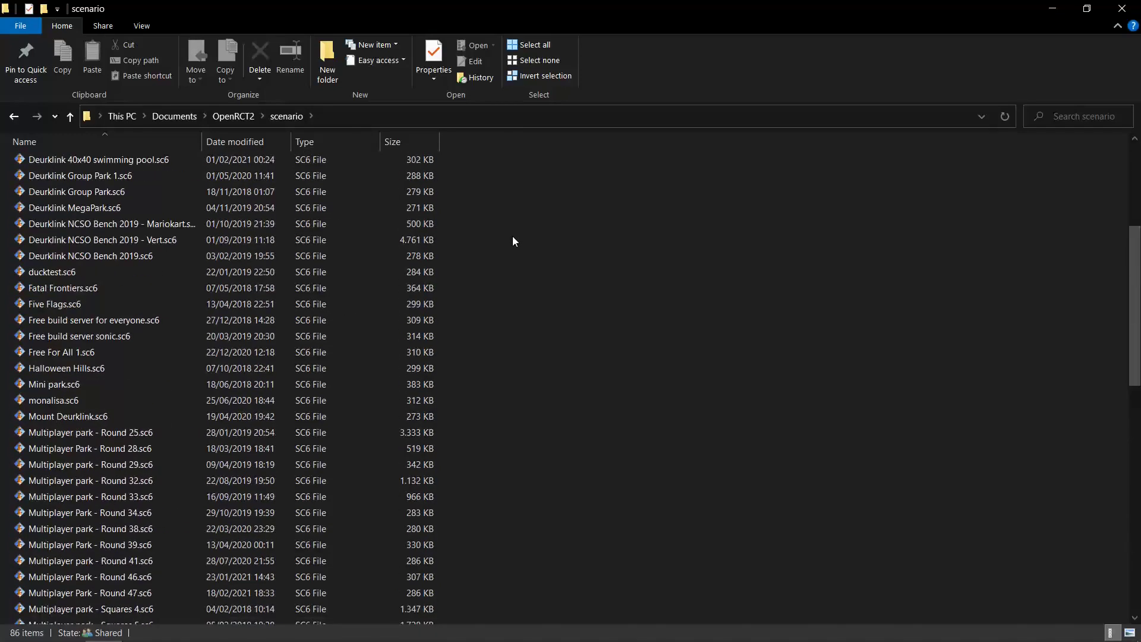
pyautogui.scroll(4, 513, 241)
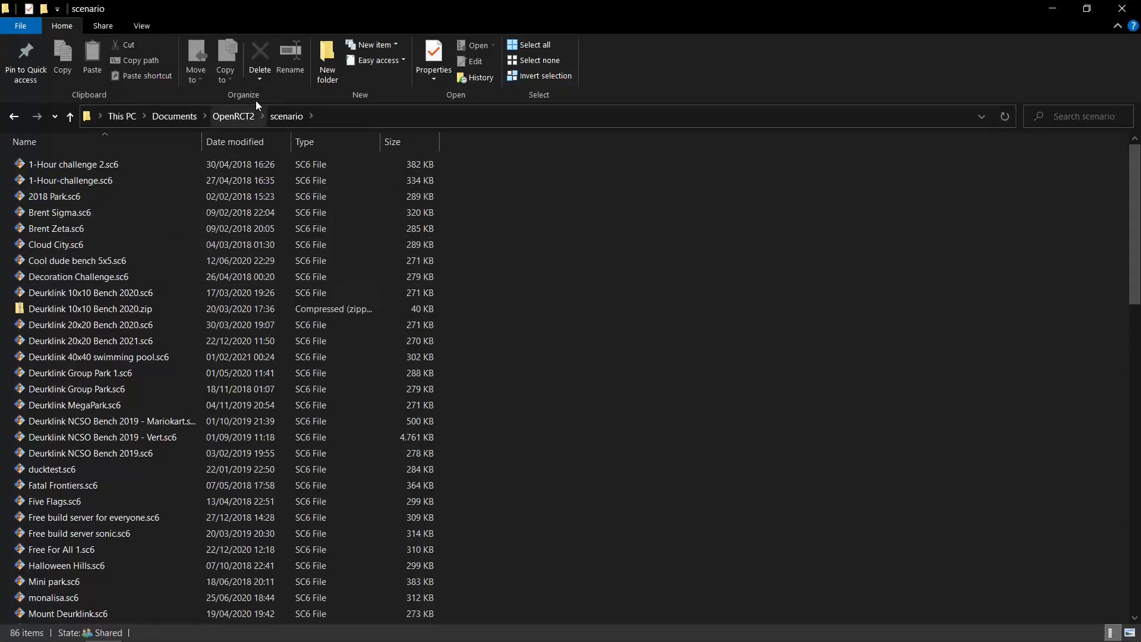
pyautogui.scroll(-3, 129, 306)
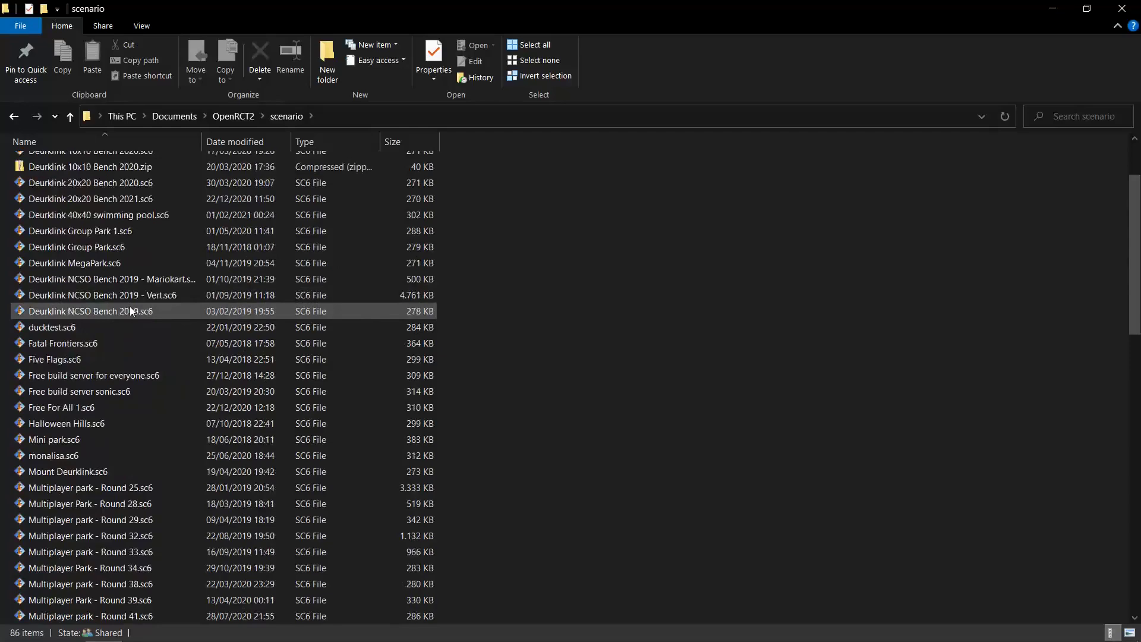
pyautogui.scroll(-12, 130, 306)
pyautogui.scroll(8, 130, 306)
pyautogui.scroll(7, 131, 302)
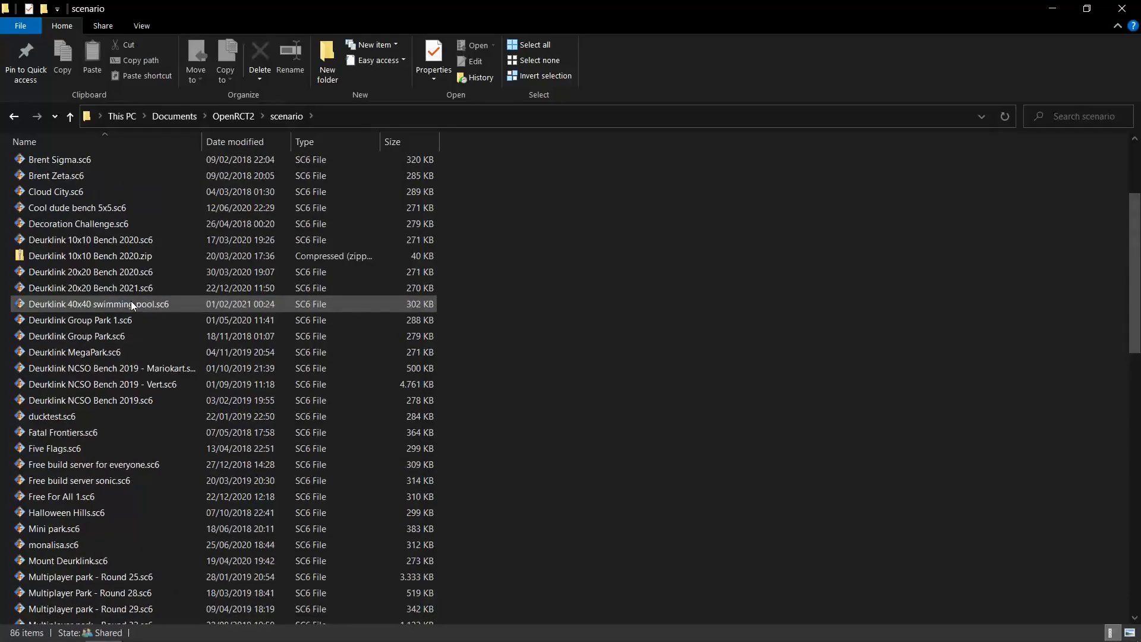
# Step: Open the landscape folder inside the OpenRCT2 folder and inspect 2018 park.sc6 and Deurklink bench.sc6
pyautogui.click(242, 117)
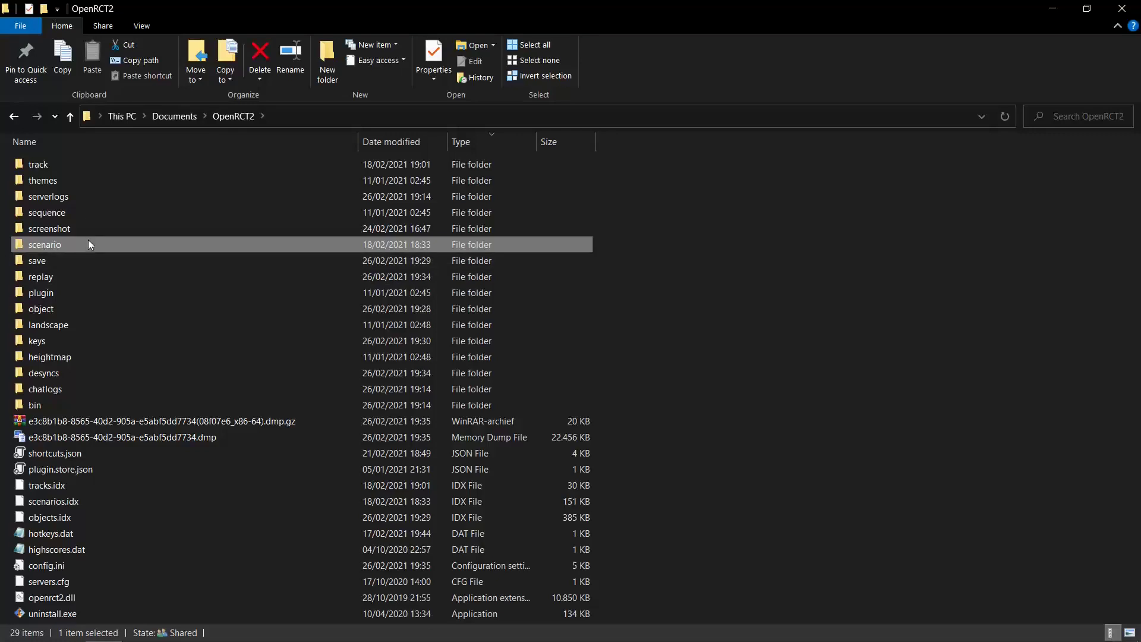
pyautogui.doubleClick(55, 326)
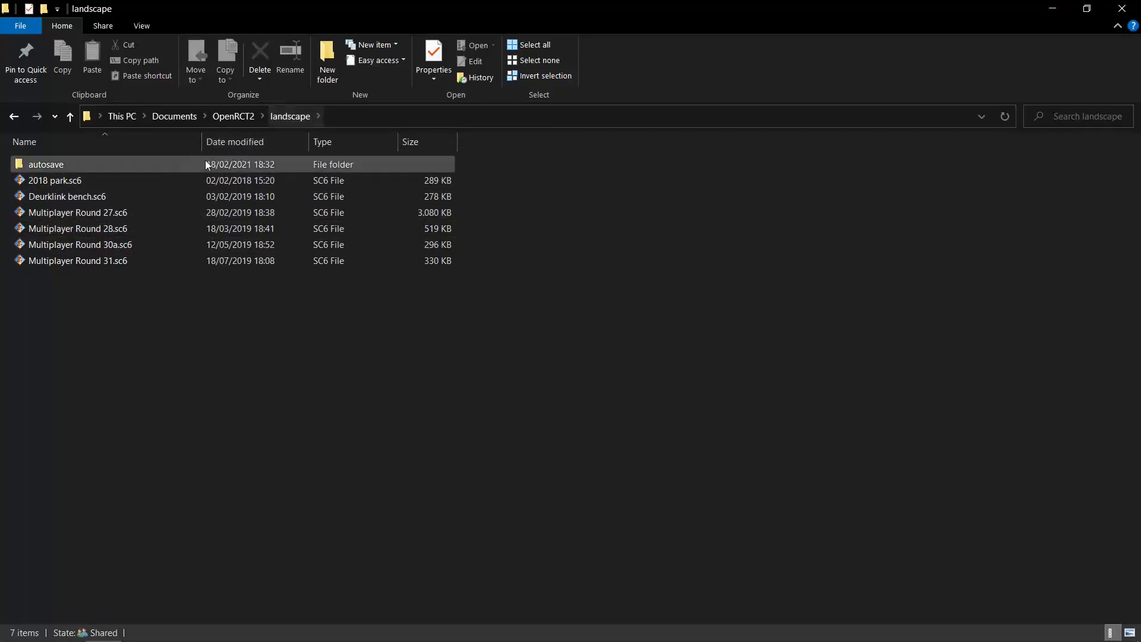
pyautogui.click(49, 179)
pyautogui.click(55, 197)
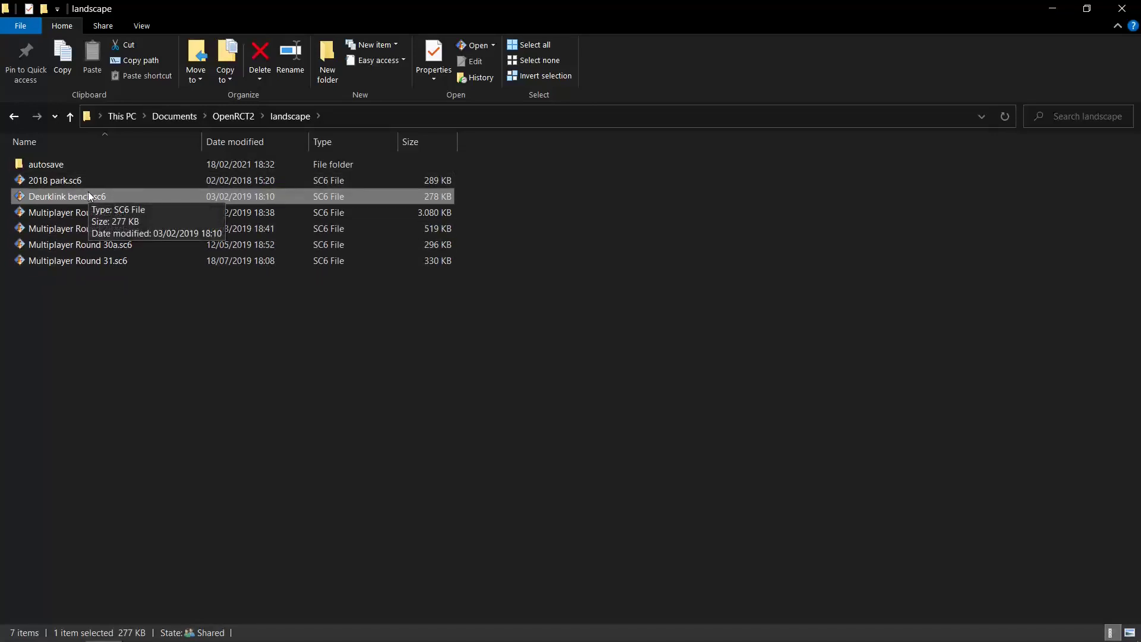
# Step: View the SC6 files in the landscape folder's autosave subfolder and return to the OpenRCT2 folder
pyautogui.doubleClick(49, 165)
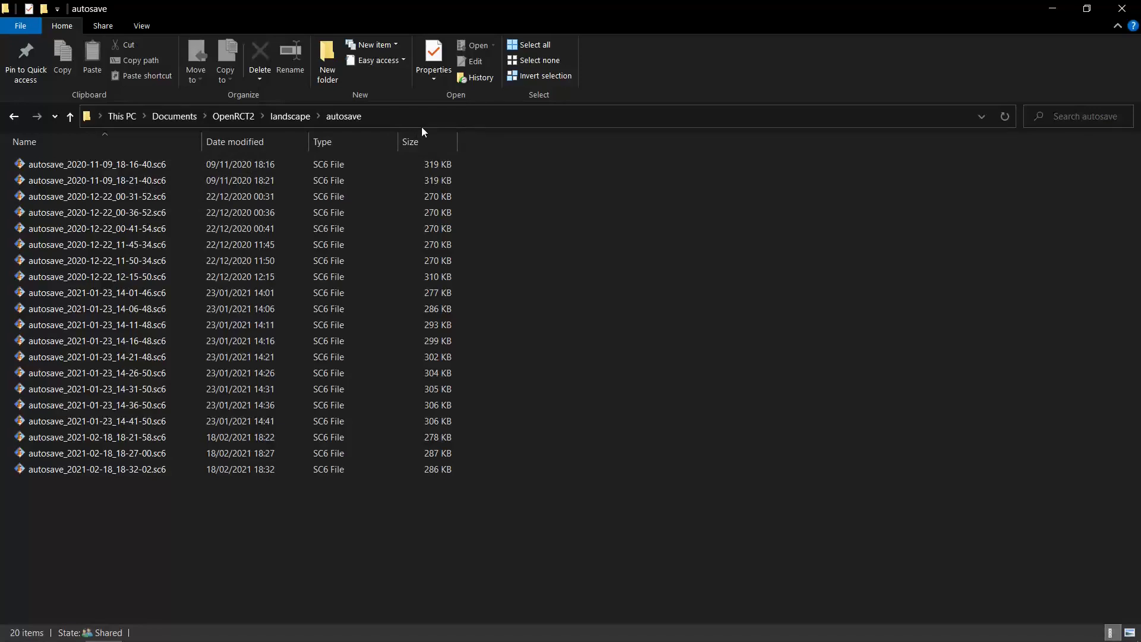
pyautogui.click(293, 118)
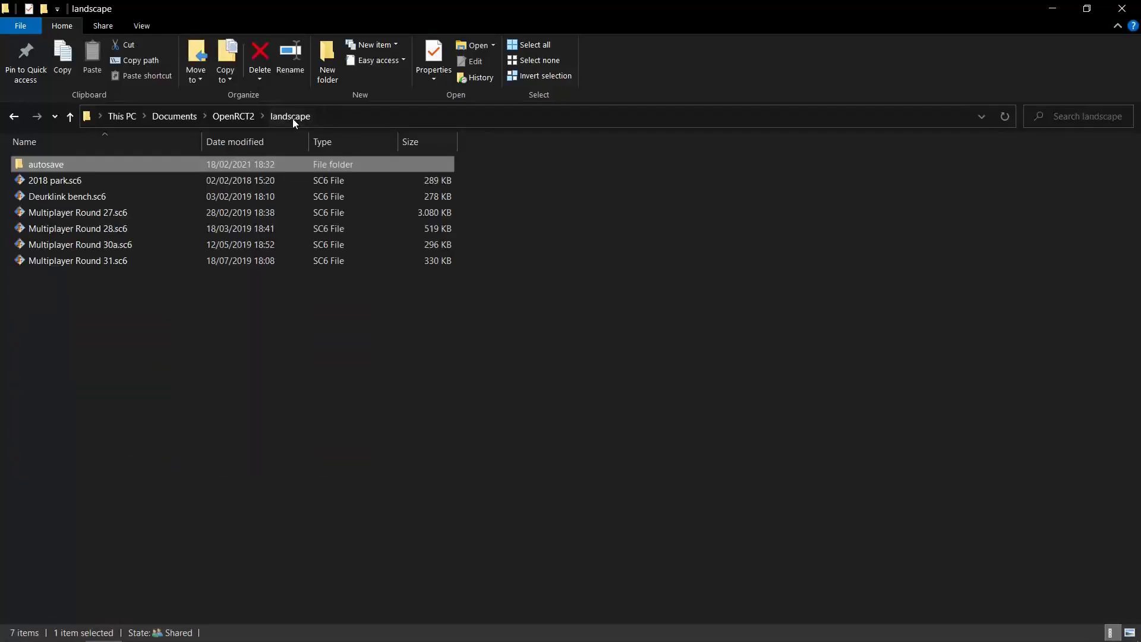
pyautogui.click(220, 116)
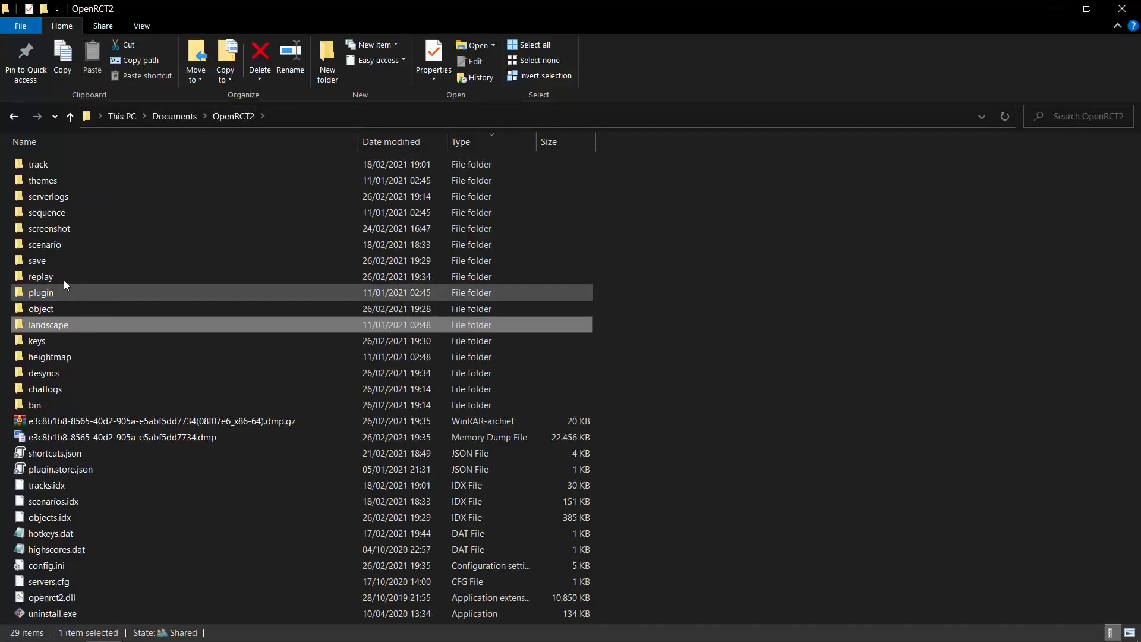
# Step: Check the TD6 files in the track folder and the contents of the themes folder, returning to the OpenRCT2 folder
pyautogui.doubleClick(39, 164)
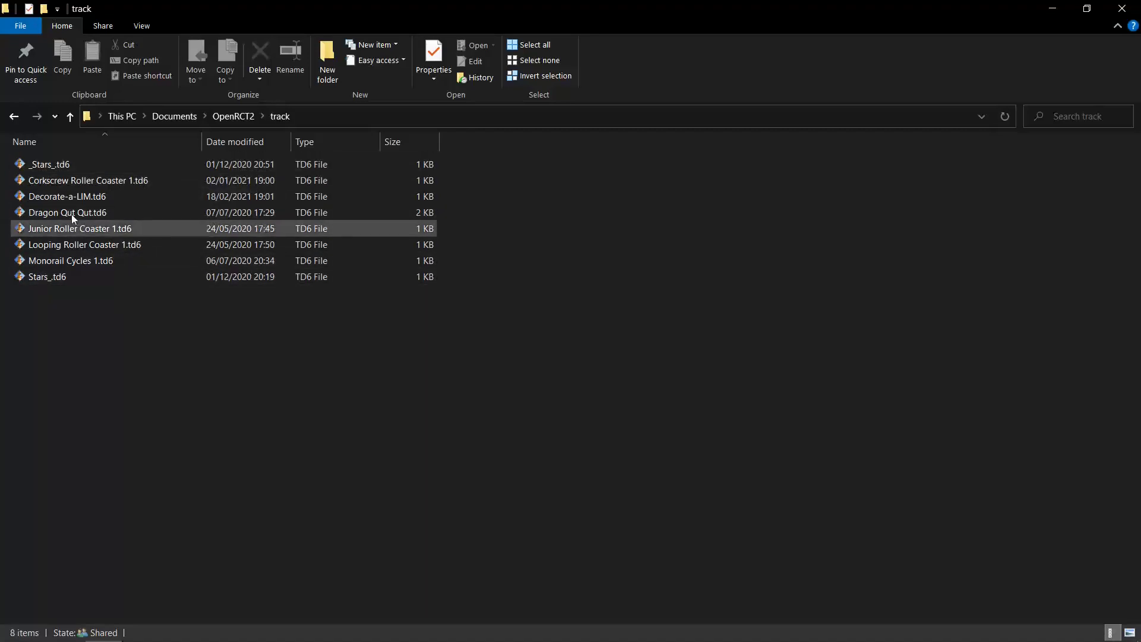
pyautogui.click(240, 122)
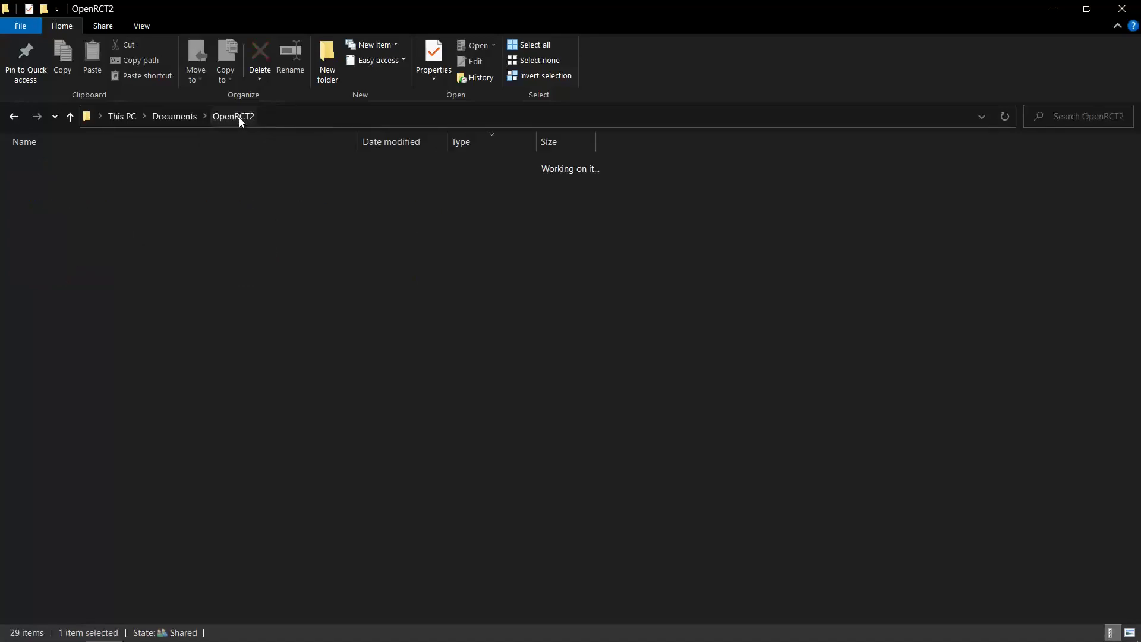
pyautogui.doubleClick(76, 181)
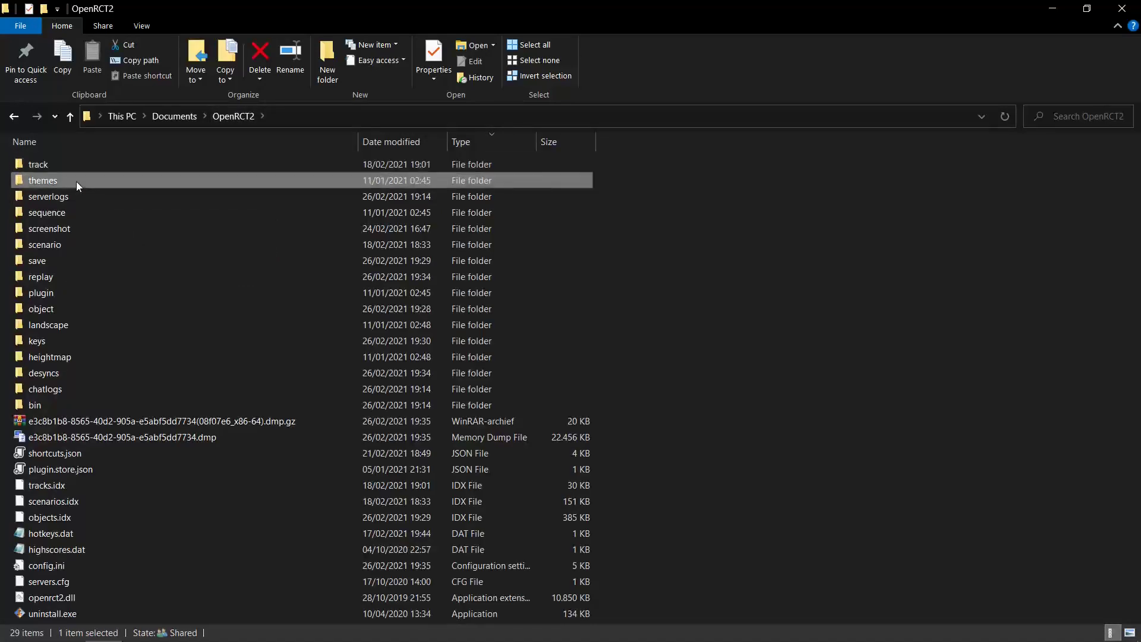
pyautogui.click(232, 120)
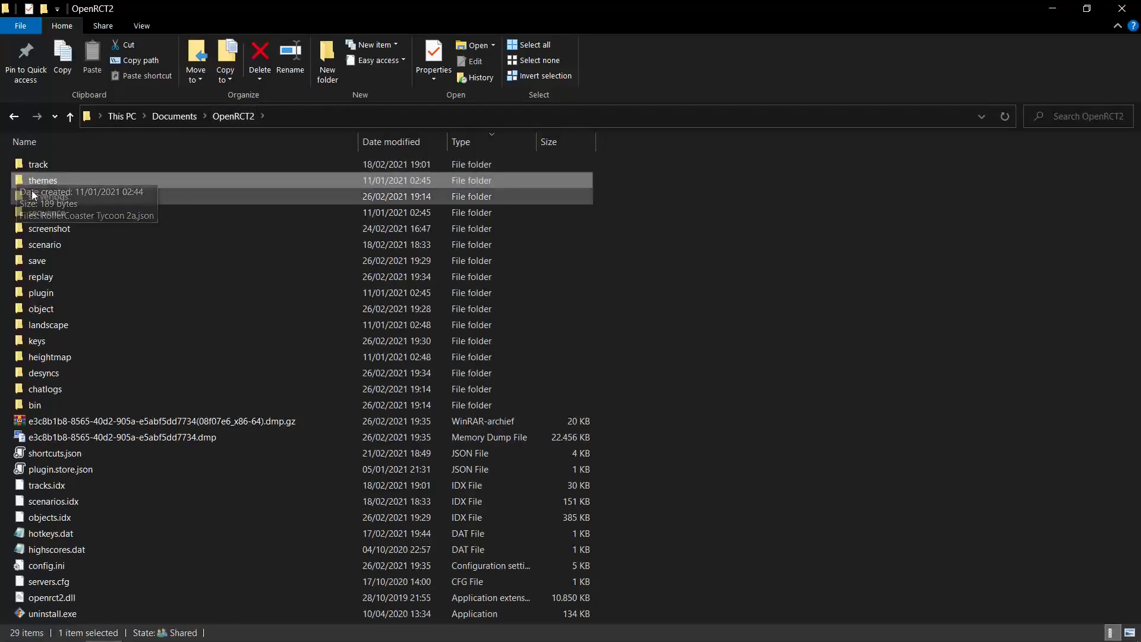
pyautogui.moveTo(35, 177)
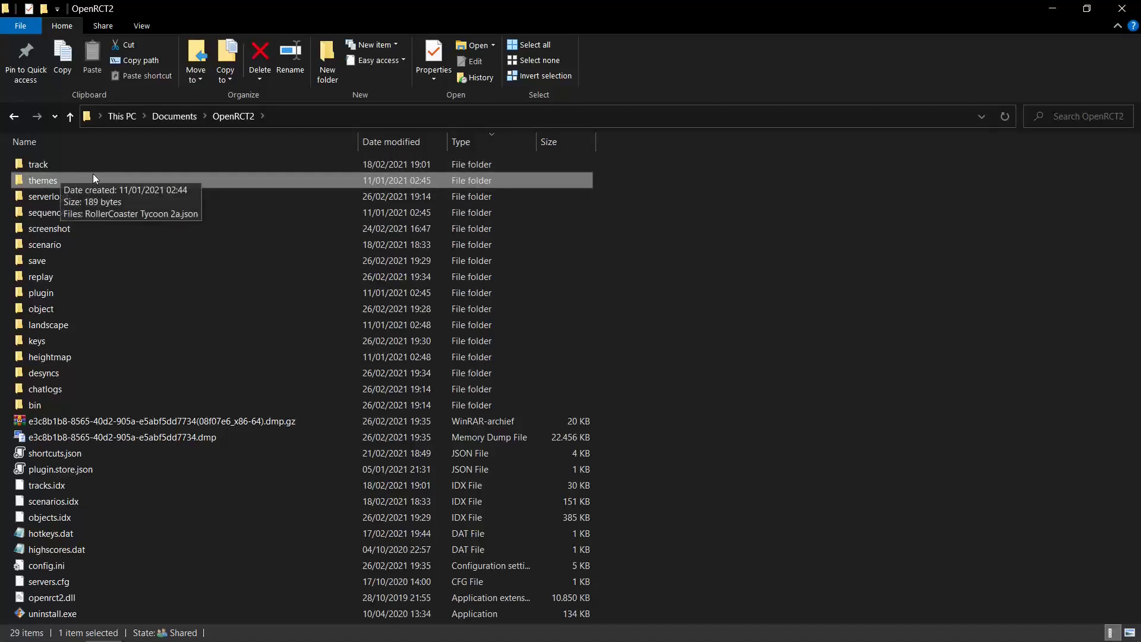
# Step: Look through the text logs in the serverlogs folder and the PARKSEQ files in the sequence folder, returning to the OpenRCT2 folder
pyautogui.doubleClick(59, 195)
pyautogui.scroll(-8, 194, 252)
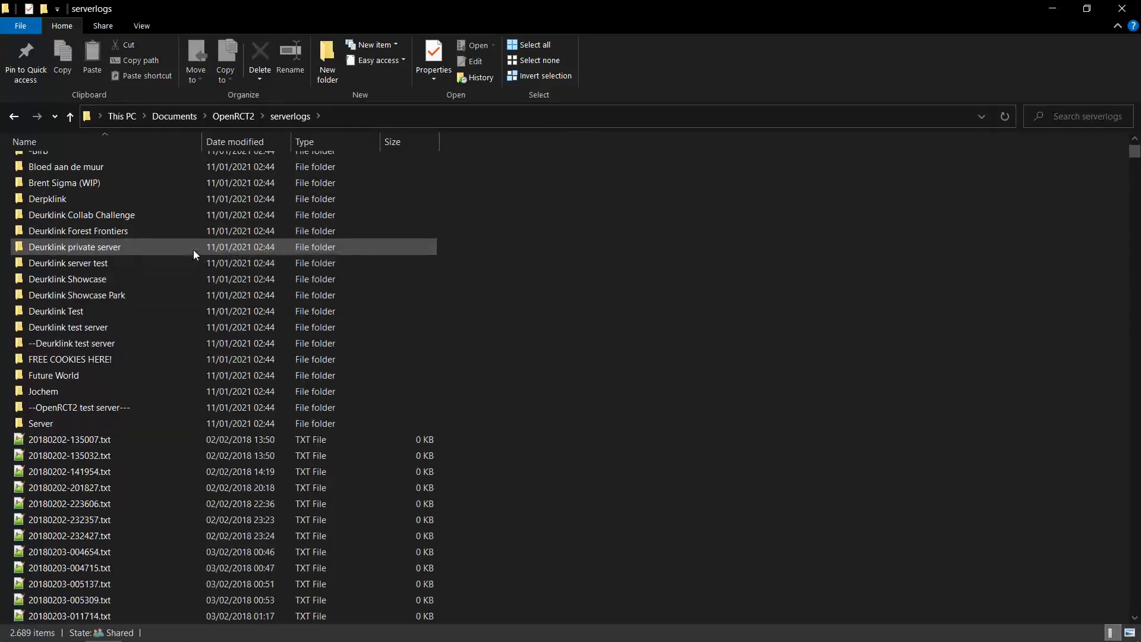
pyautogui.scroll(-15, 194, 249)
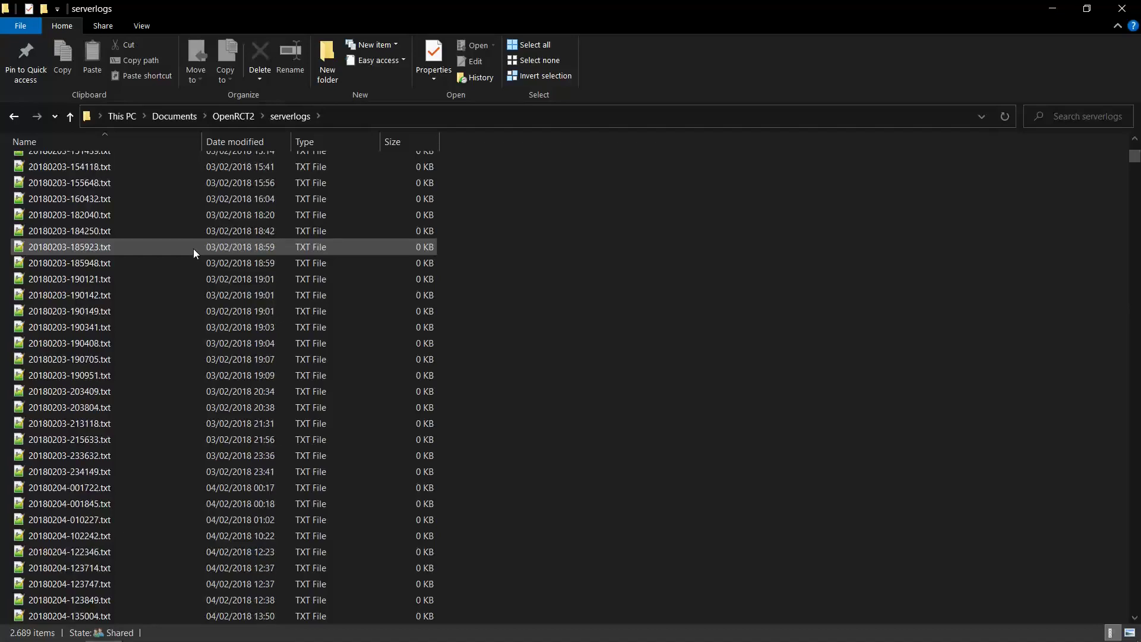
pyautogui.scroll(11, 194, 248)
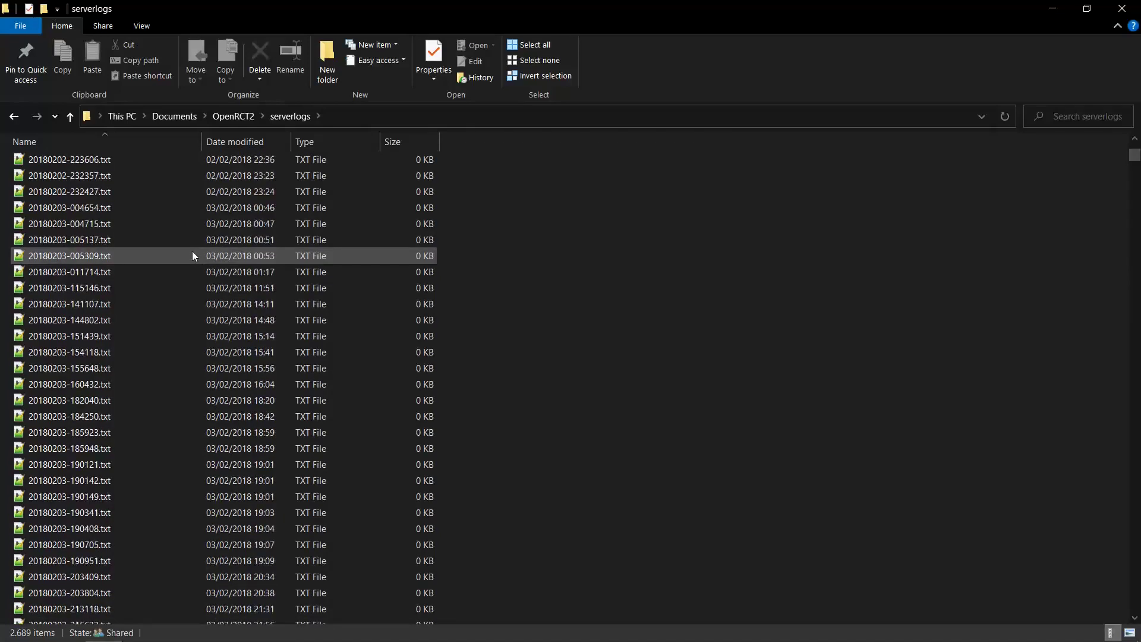
pyautogui.click(224, 116)
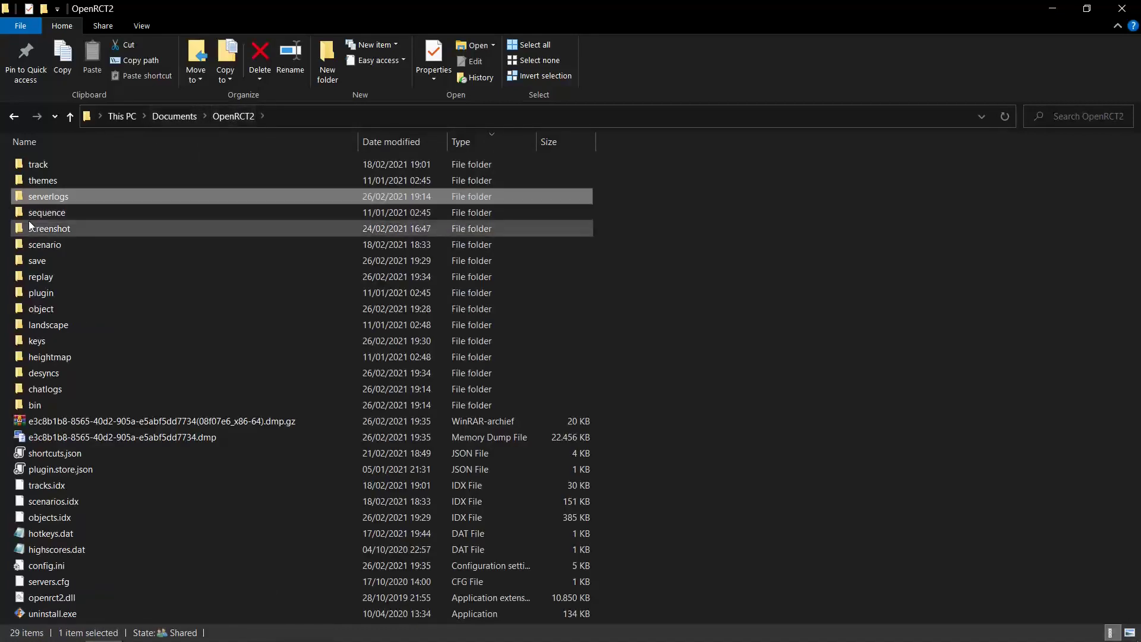
pyautogui.doubleClick(30, 218)
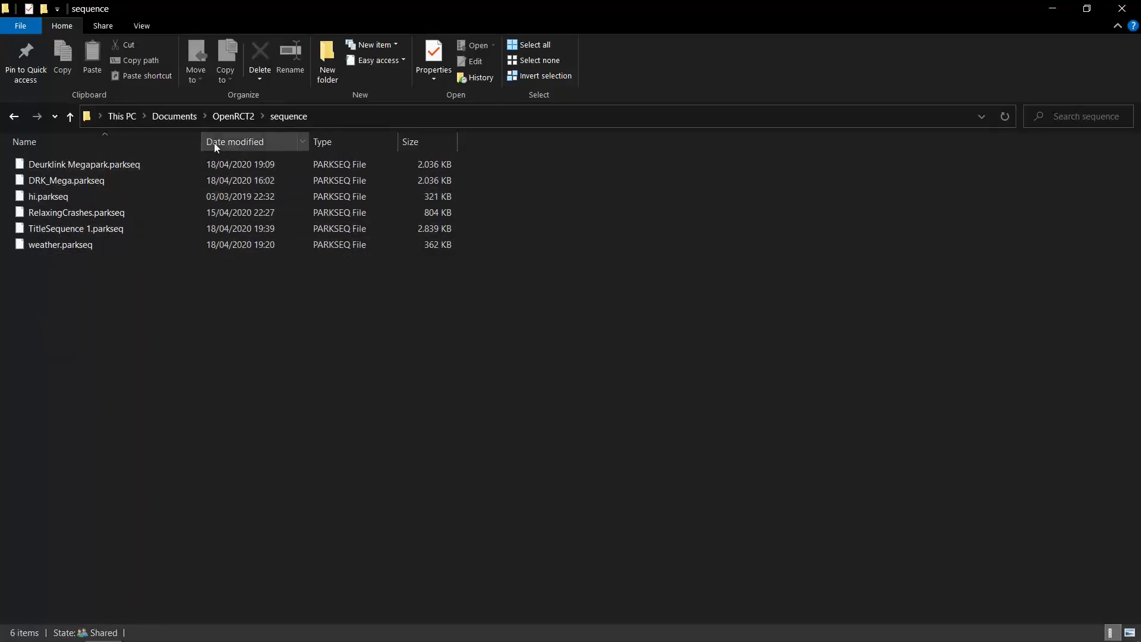
pyautogui.click(231, 114)
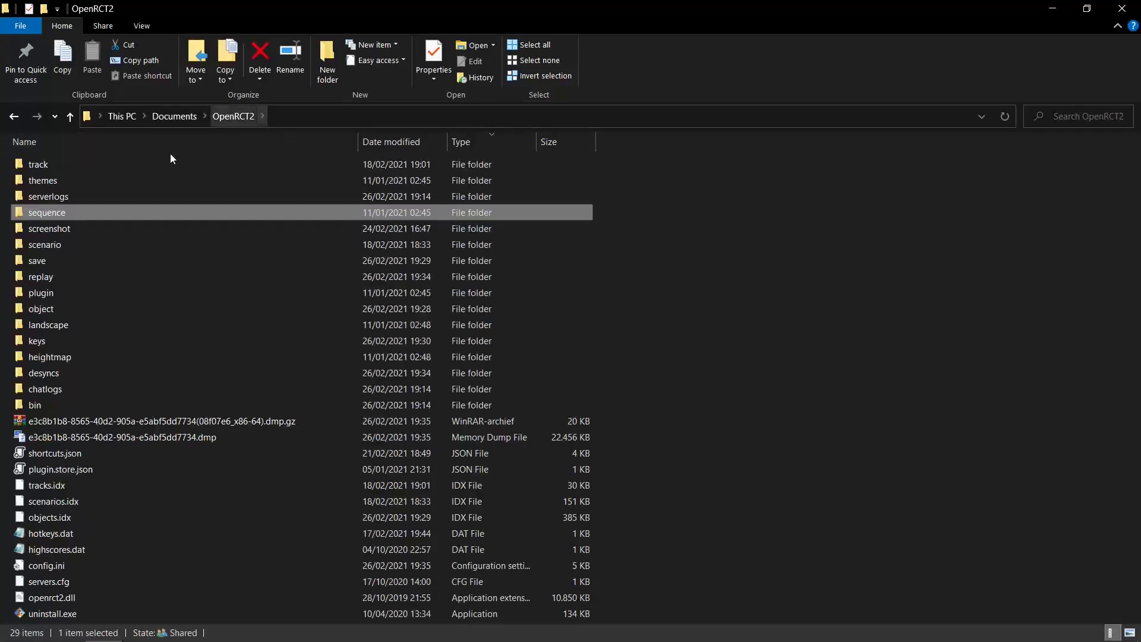
# Step: Inspect the Free For All 1 and Deurklink Family Orchard images in the screenshot folder and return to the OpenRCT2 folder
pyautogui.moveTo(68, 230)
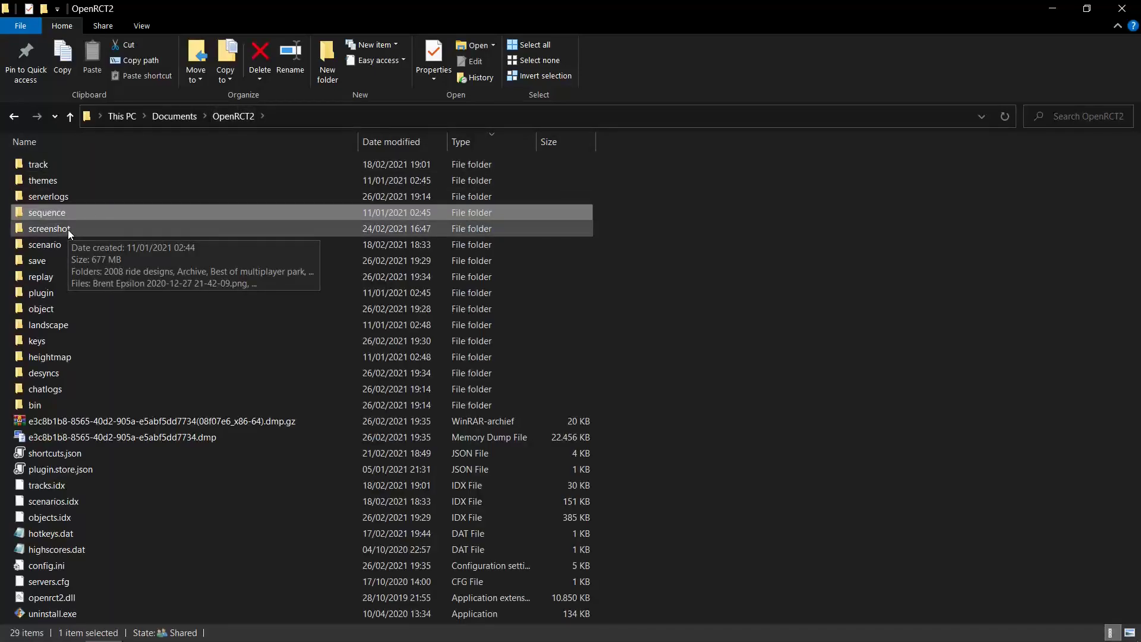
pyautogui.doubleClick(49, 229)
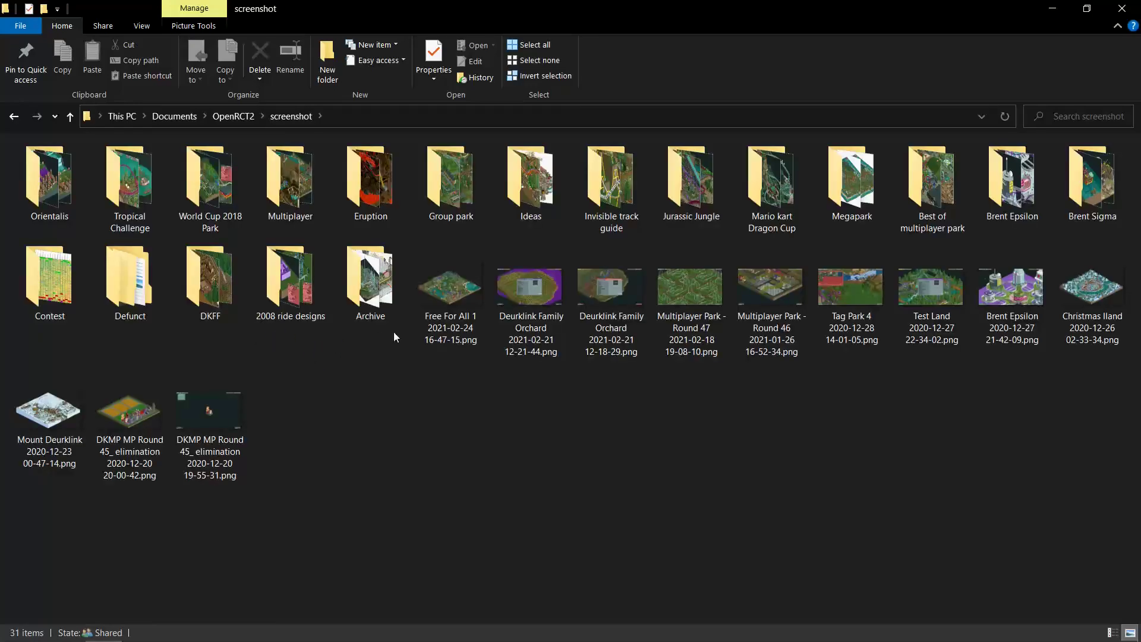
pyautogui.click(462, 295)
pyautogui.click(563, 287)
pyautogui.click(565, 389)
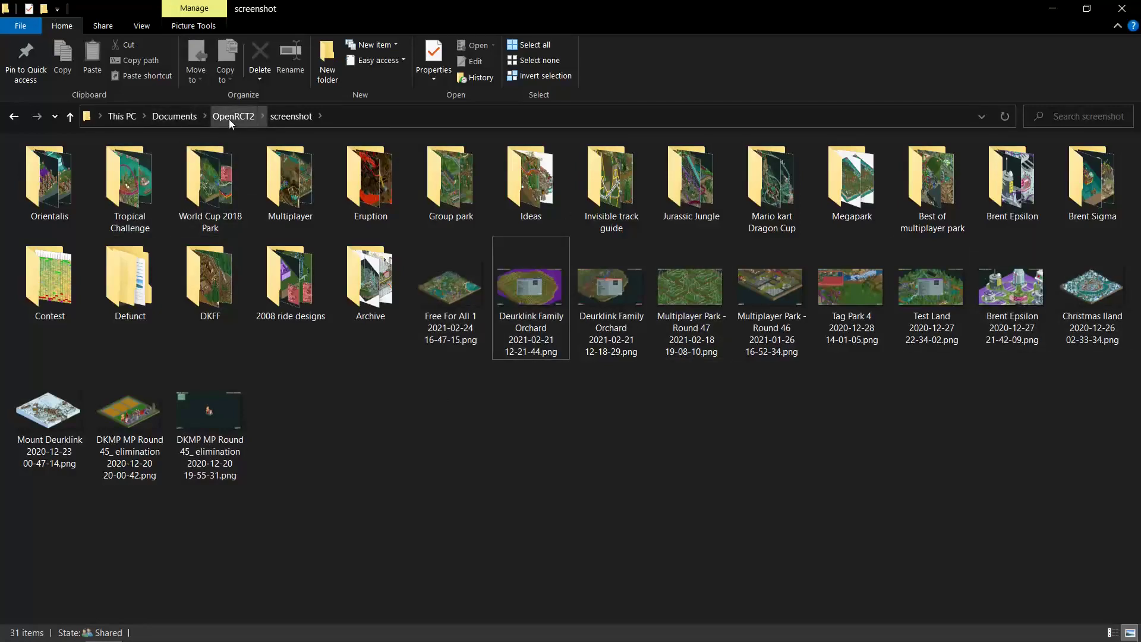
pyautogui.moveTo(468, 341)
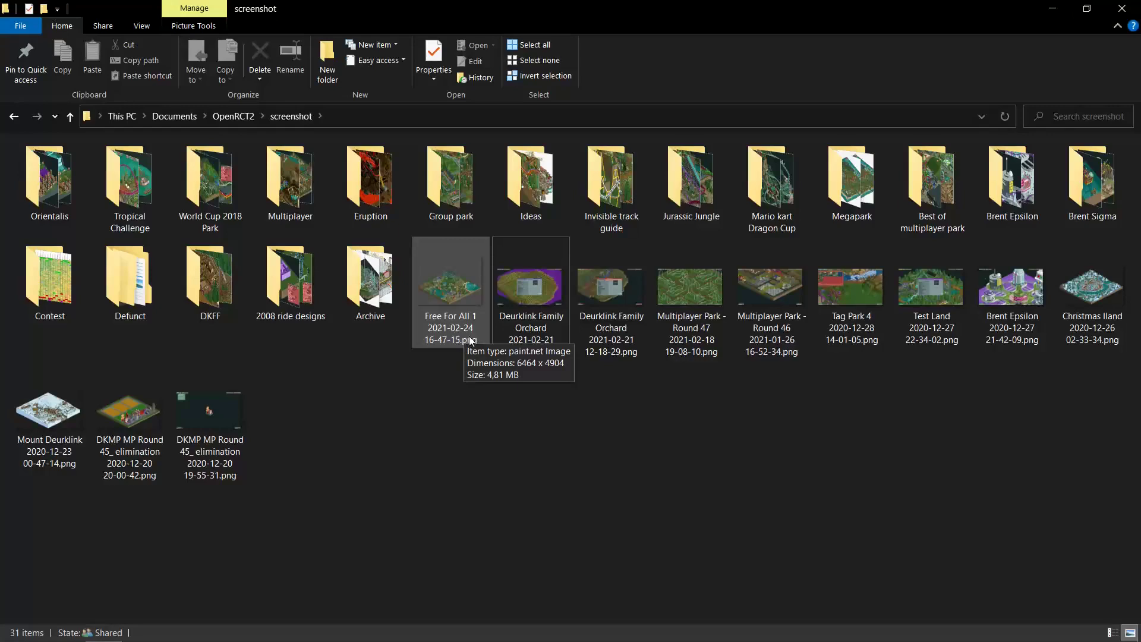
pyautogui.click(232, 117)
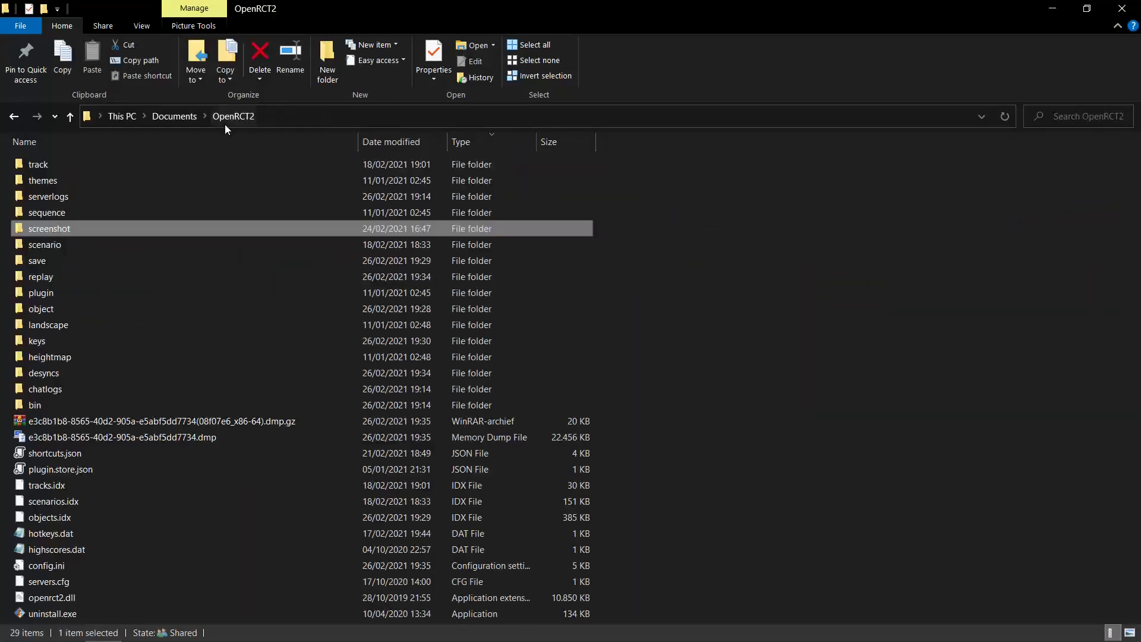
# Step: Check the contents of the replay folder and the JavaScript files in the plugin folder, returning to the OpenRCT2 folder
pyautogui.moveTo(84, 246)
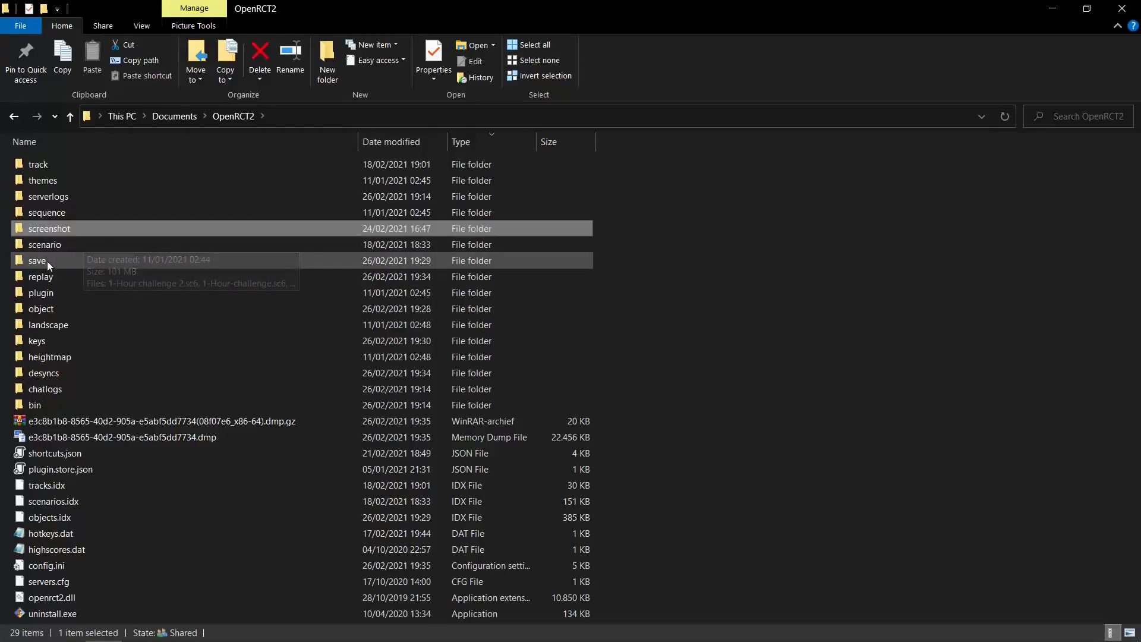
pyautogui.doubleClick(48, 278)
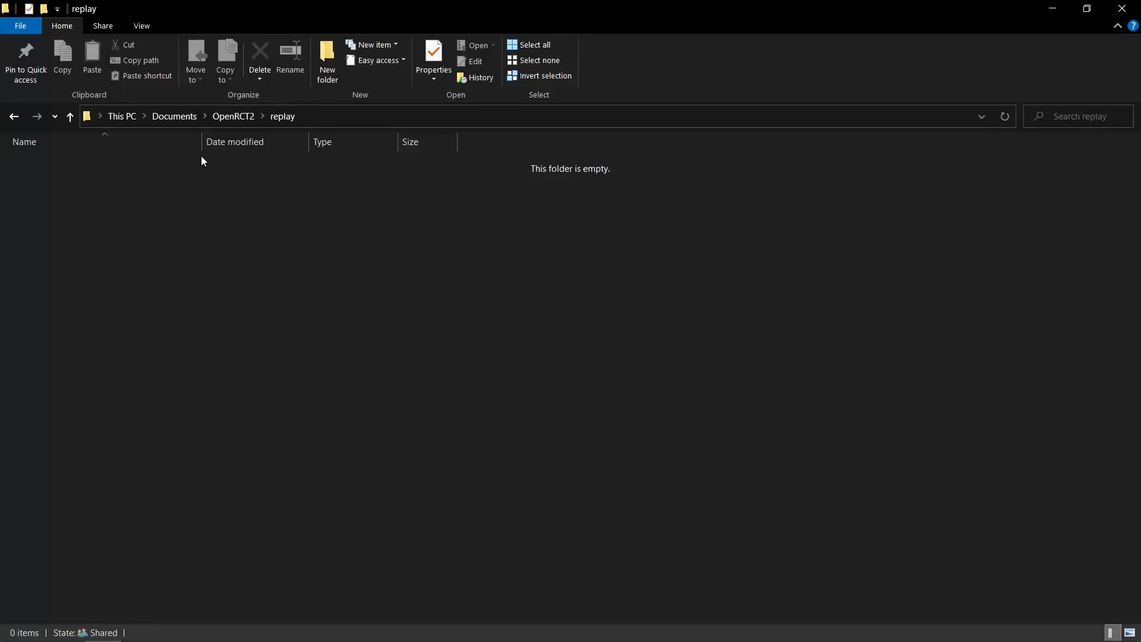
pyautogui.click(233, 120)
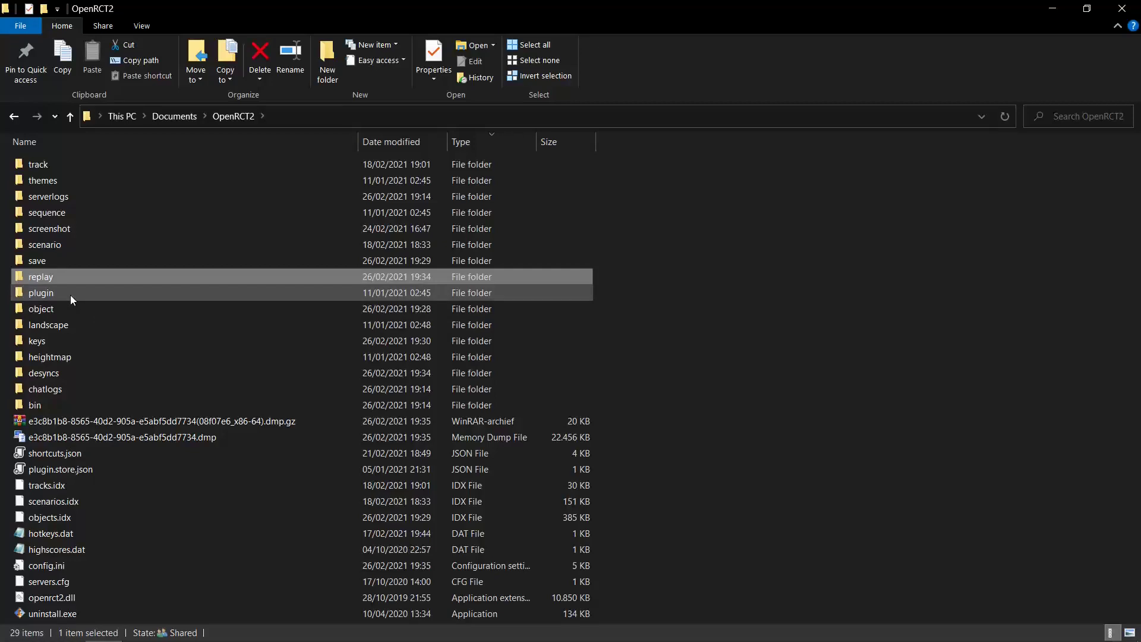
pyautogui.doubleClick(38, 291)
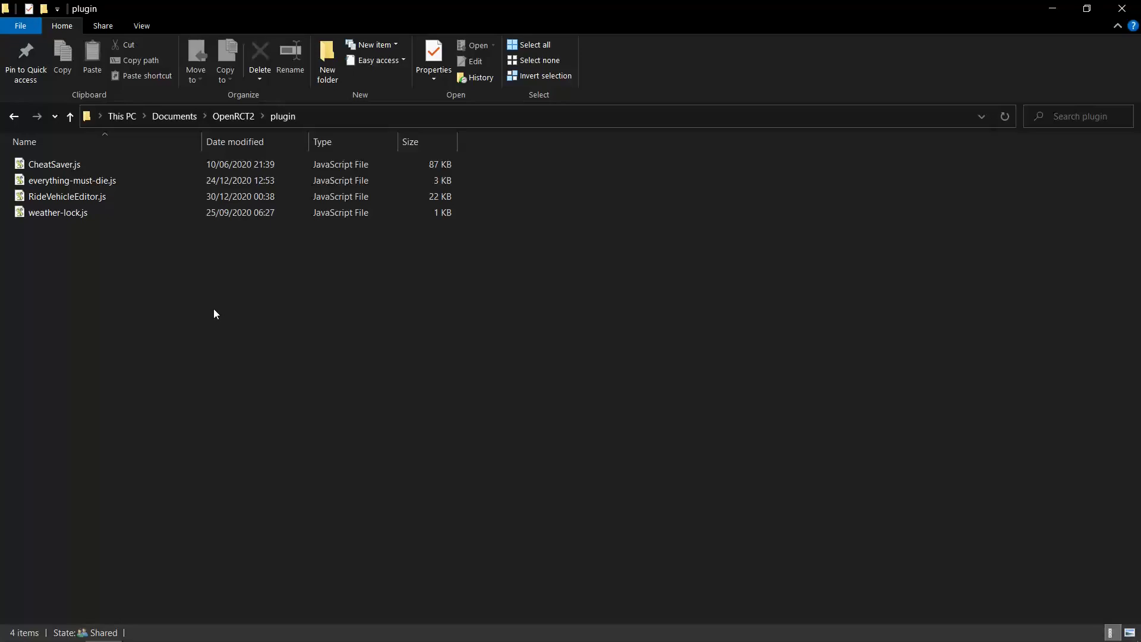
pyautogui.click(228, 116)
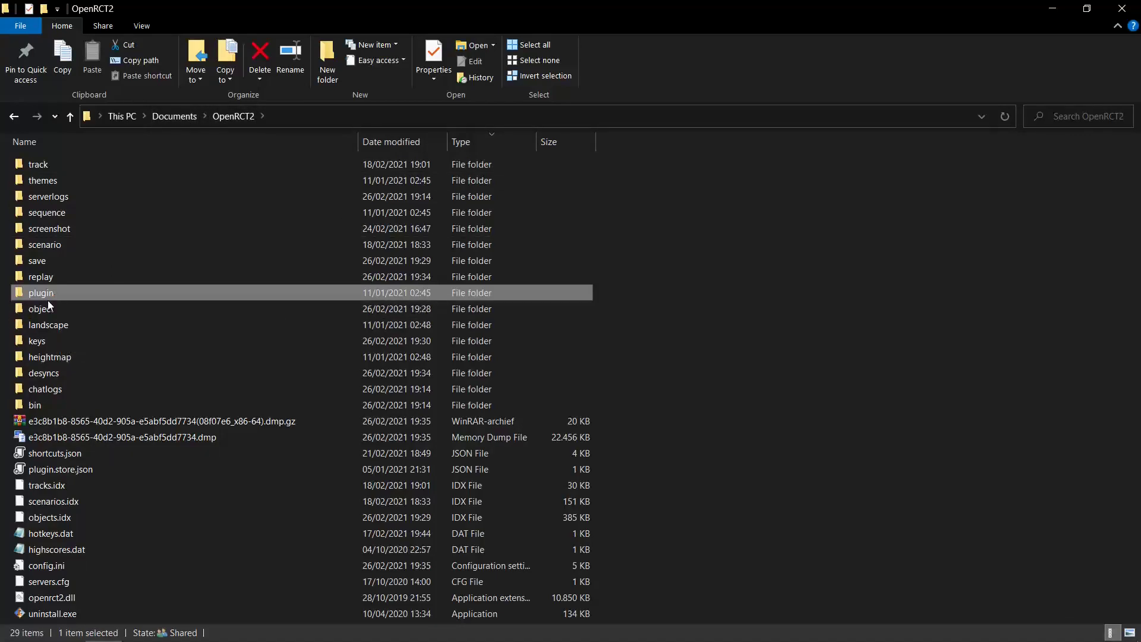
# Step: Open the object folder inside the OpenRCT2 folder and look through its DAT files
pyautogui.doubleClick(45, 307)
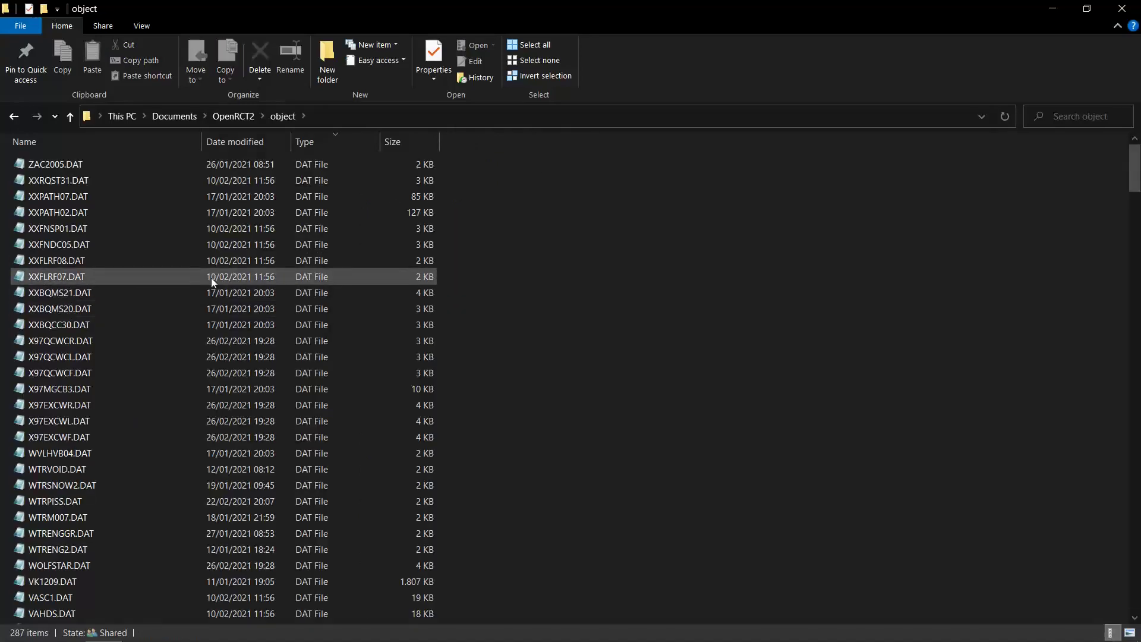
pyautogui.scroll(-20, 228, 269)
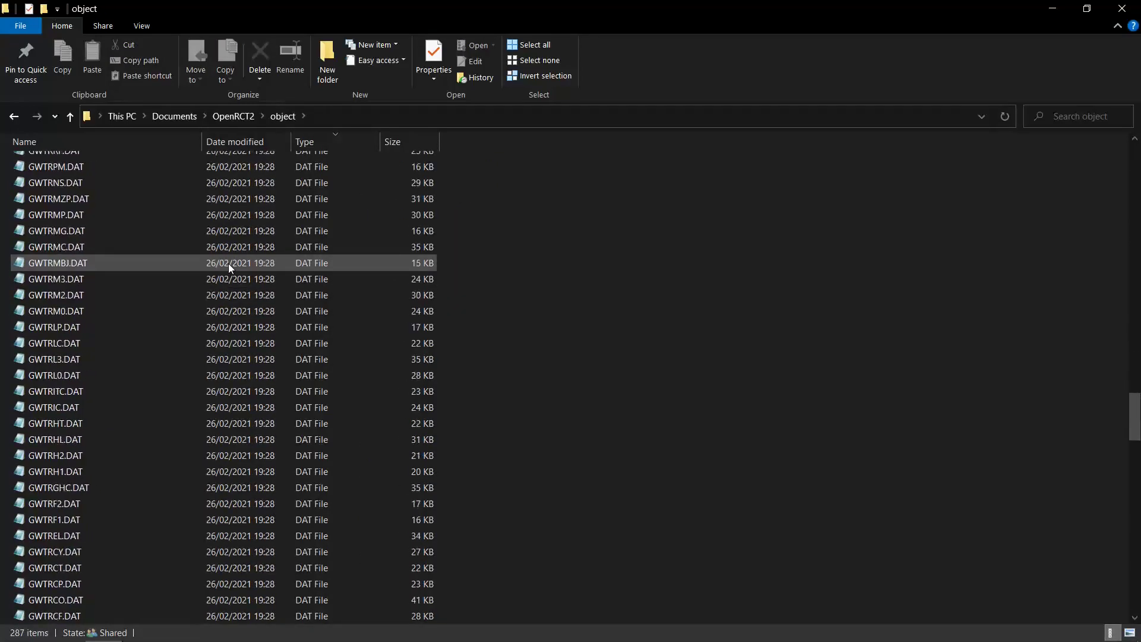
pyautogui.scroll(20, 230, 261)
pyautogui.scroll(8, 231, 261)
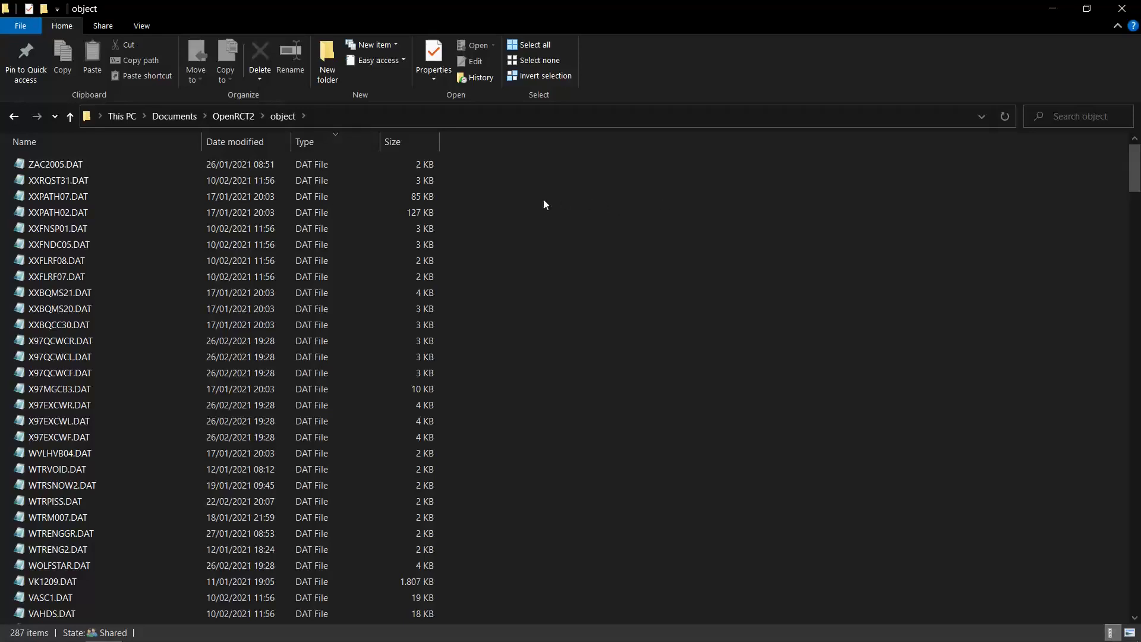
pyautogui.scroll(-7, 120, 298)
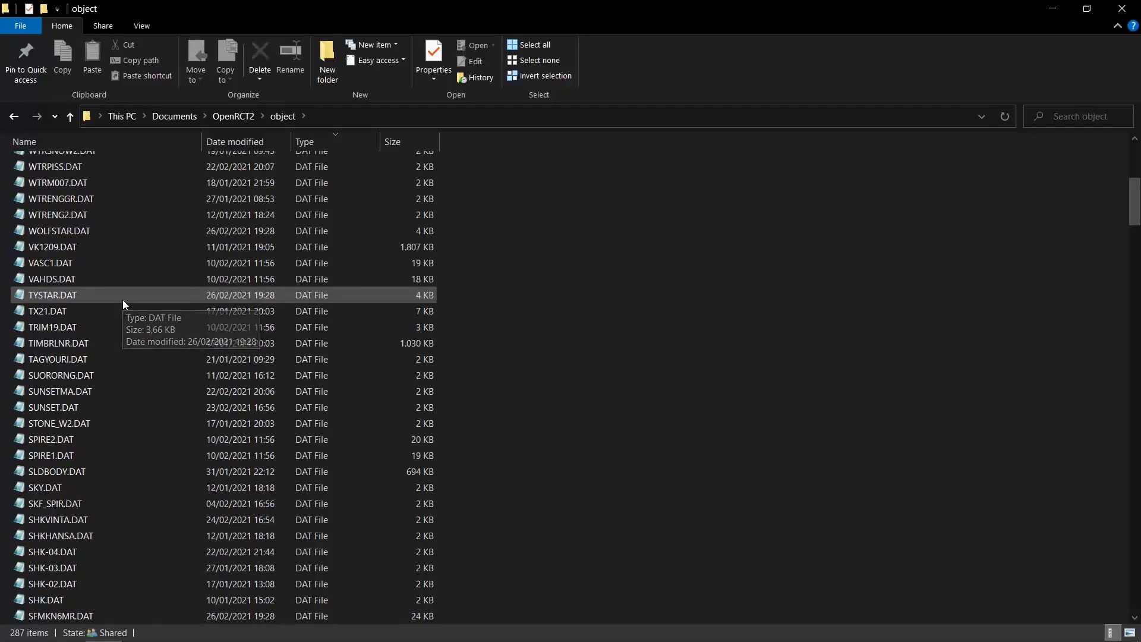
# Step: Examine the full list of custom object files, from ZAC2005.DAT down to DKWTRSWR.zip, and return to the OpenRCT2 folder
pyautogui.scroll(-12, 123, 300)
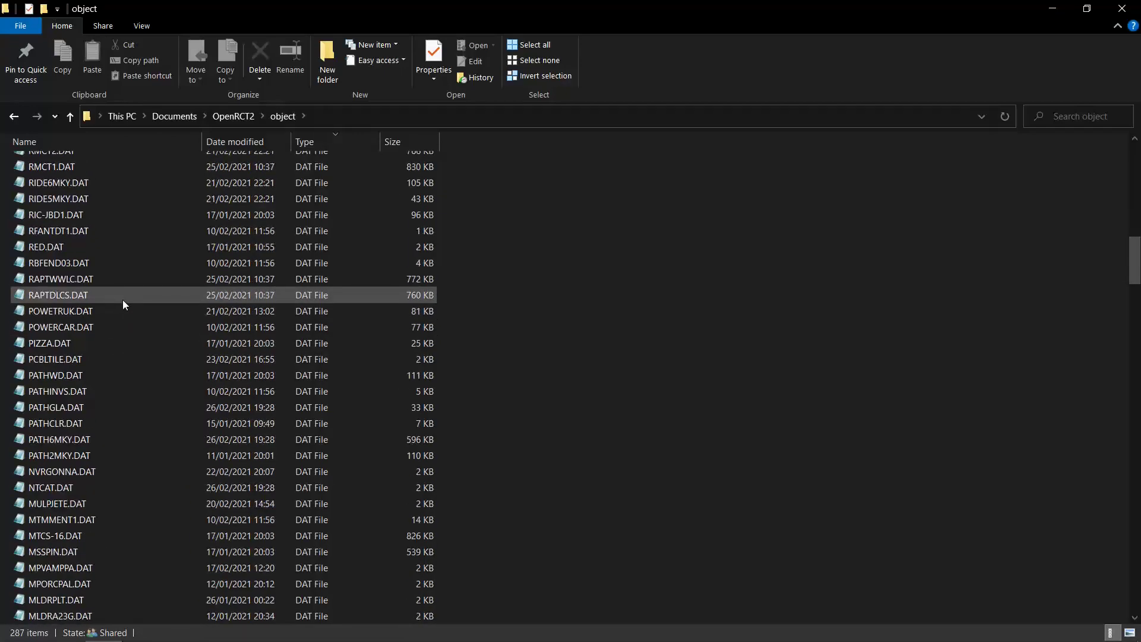
pyautogui.scroll(-20, 123, 299)
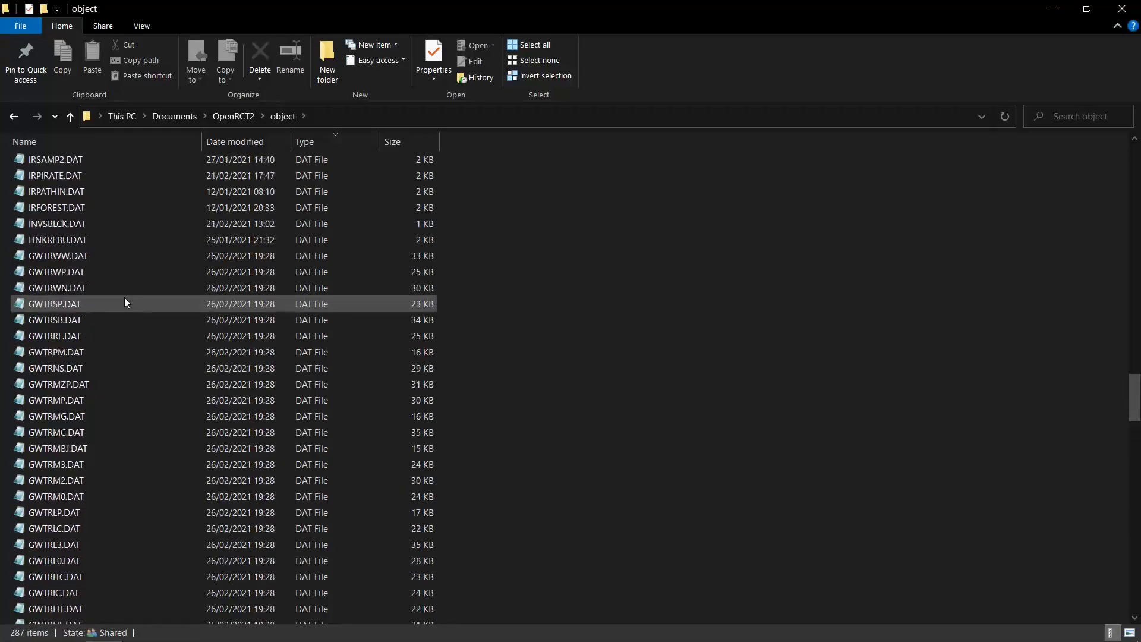
pyautogui.scroll(20, 124, 302)
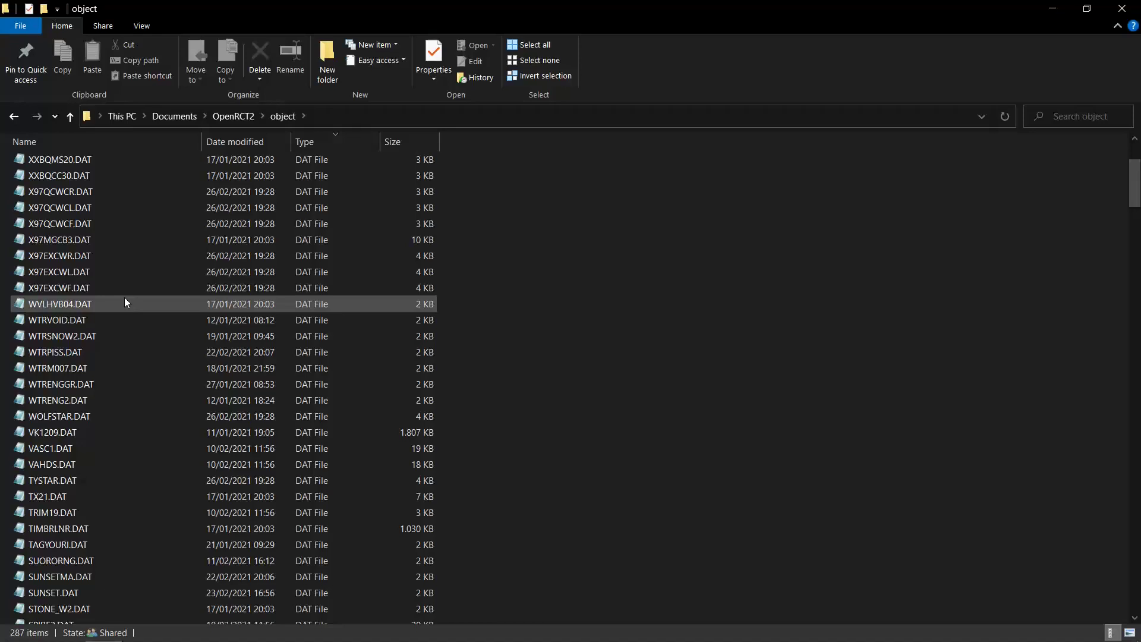
pyautogui.scroll(3, 124, 303)
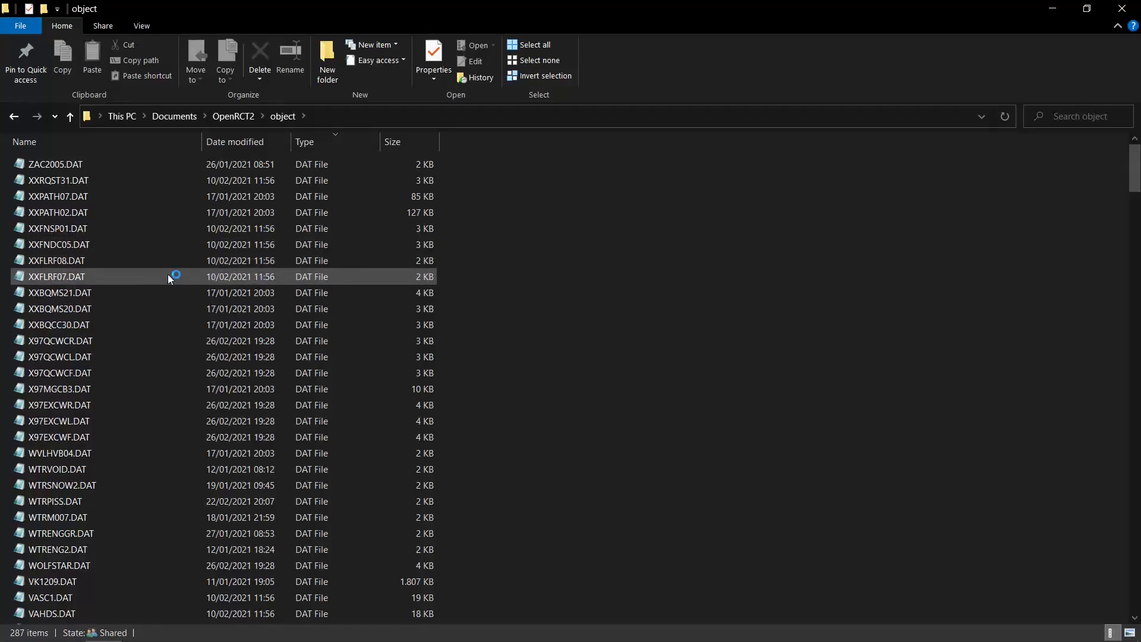
pyautogui.scroll(-12, 168, 274)
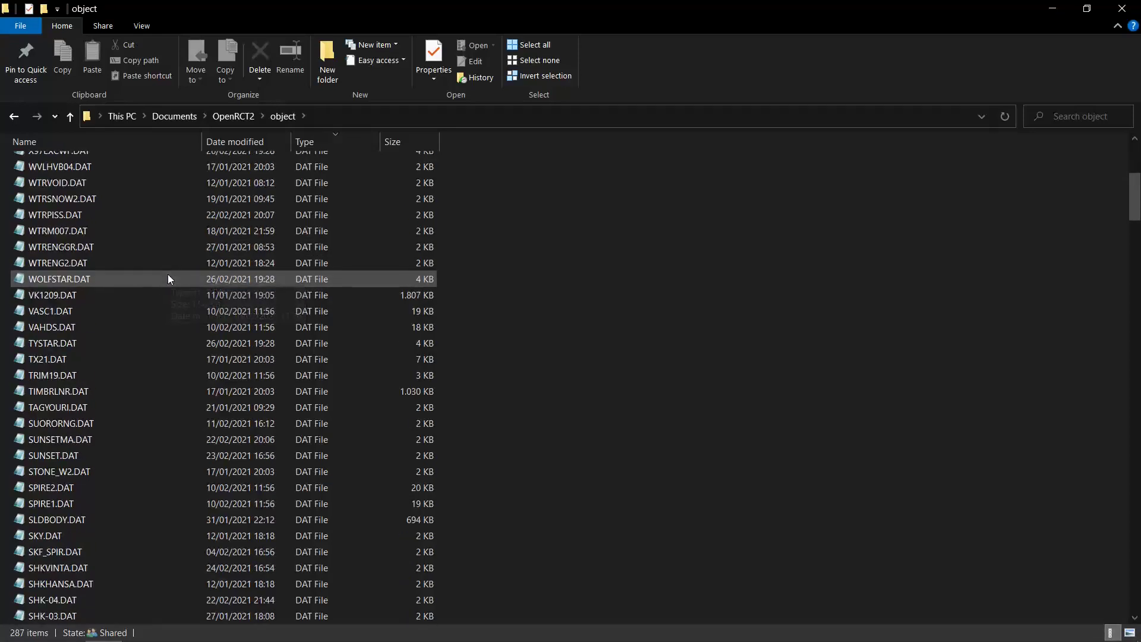
pyautogui.scroll(-10, 168, 268)
pyautogui.scroll(18, 169, 262)
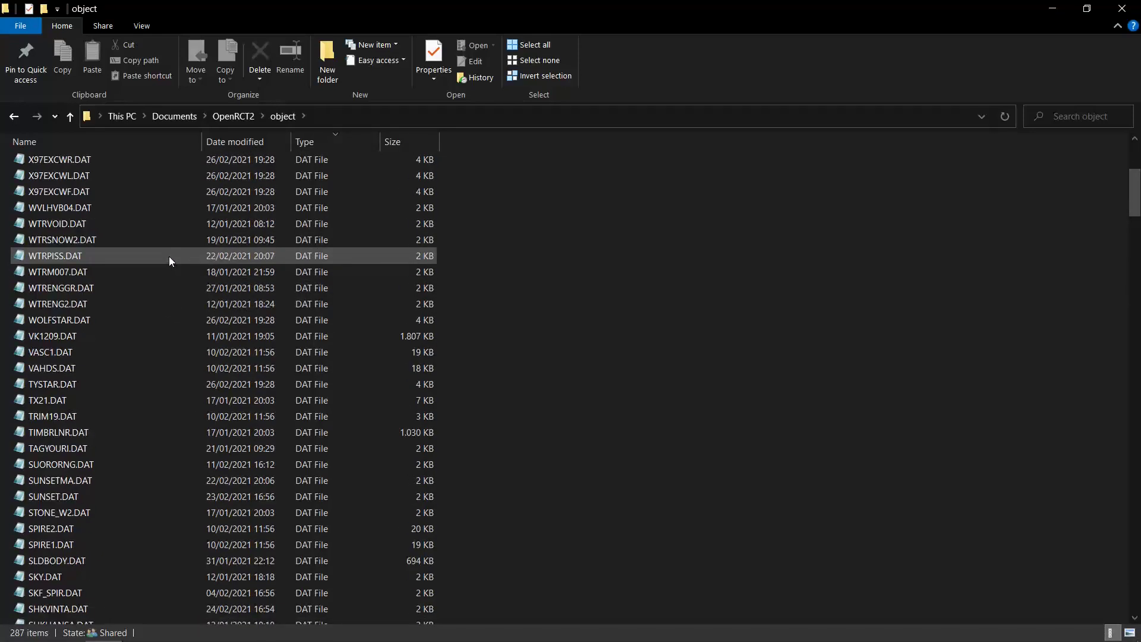
pyautogui.scroll(-20, 169, 256)
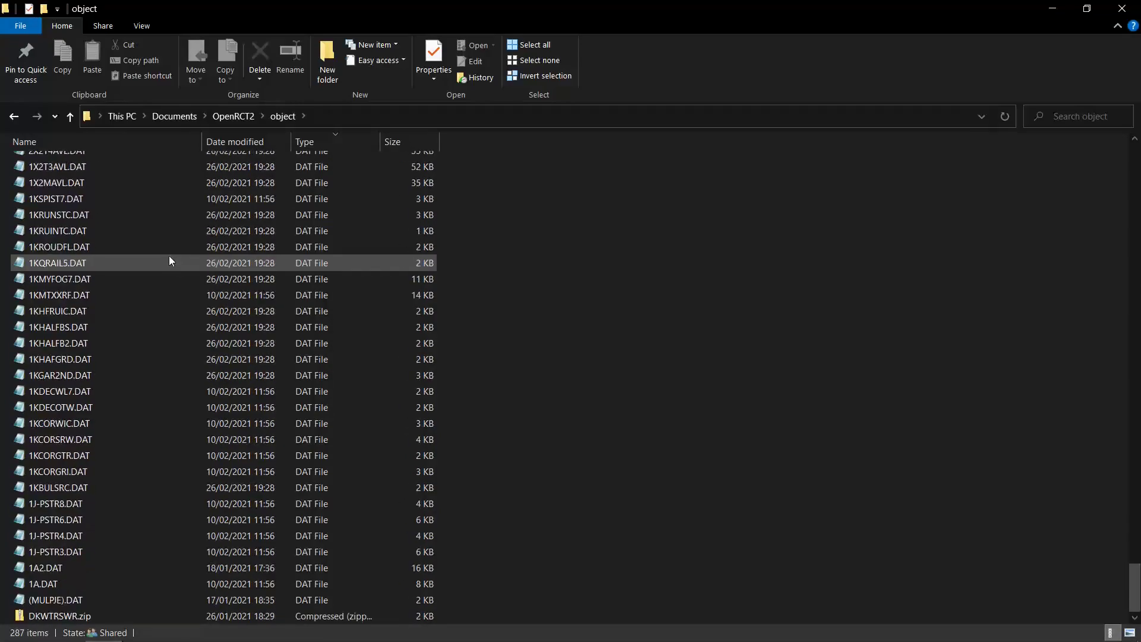
pyautogui.scroll(20, 168, 256)
pyautogui.scroll(-20, 168, 254)
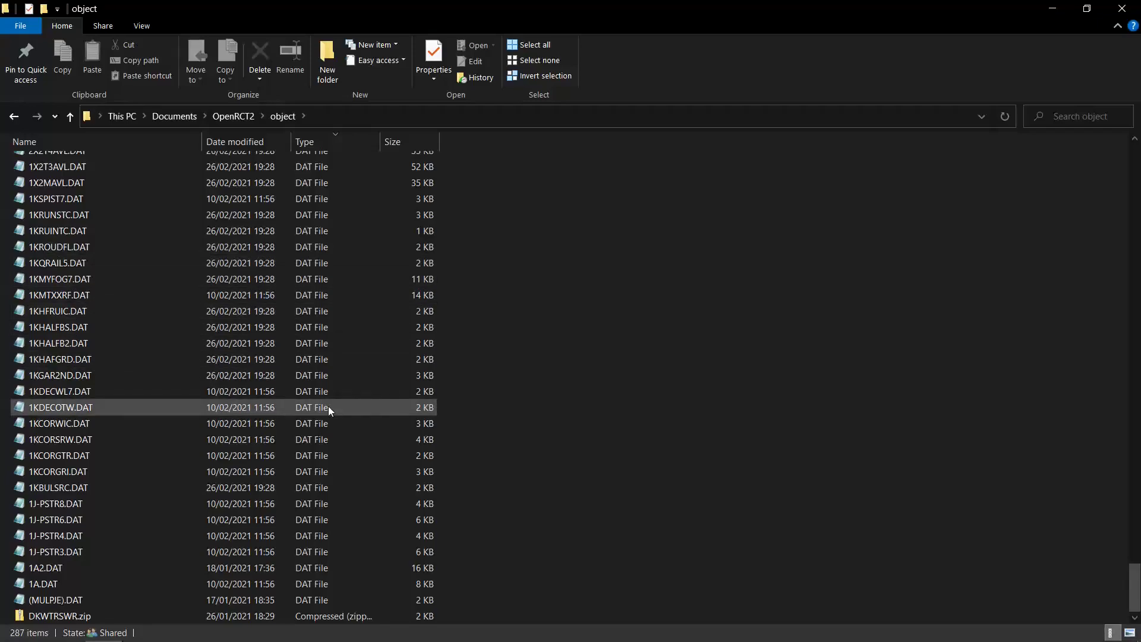
pyautogui.scroll(20, 479, 415)
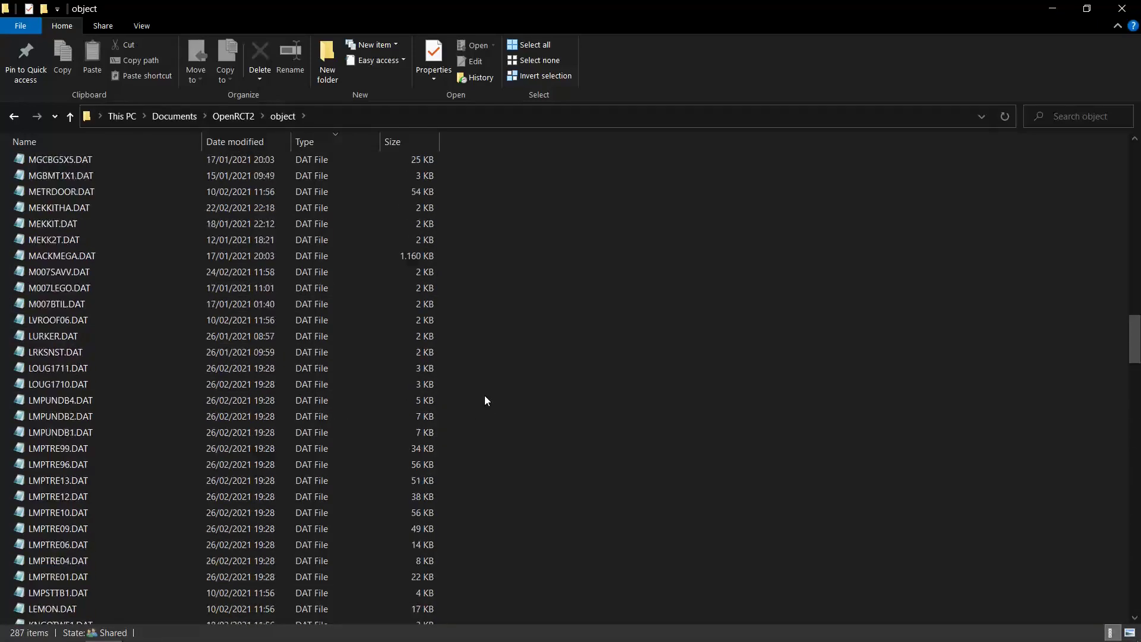
pyautogui.scroll(20, 485, 394)
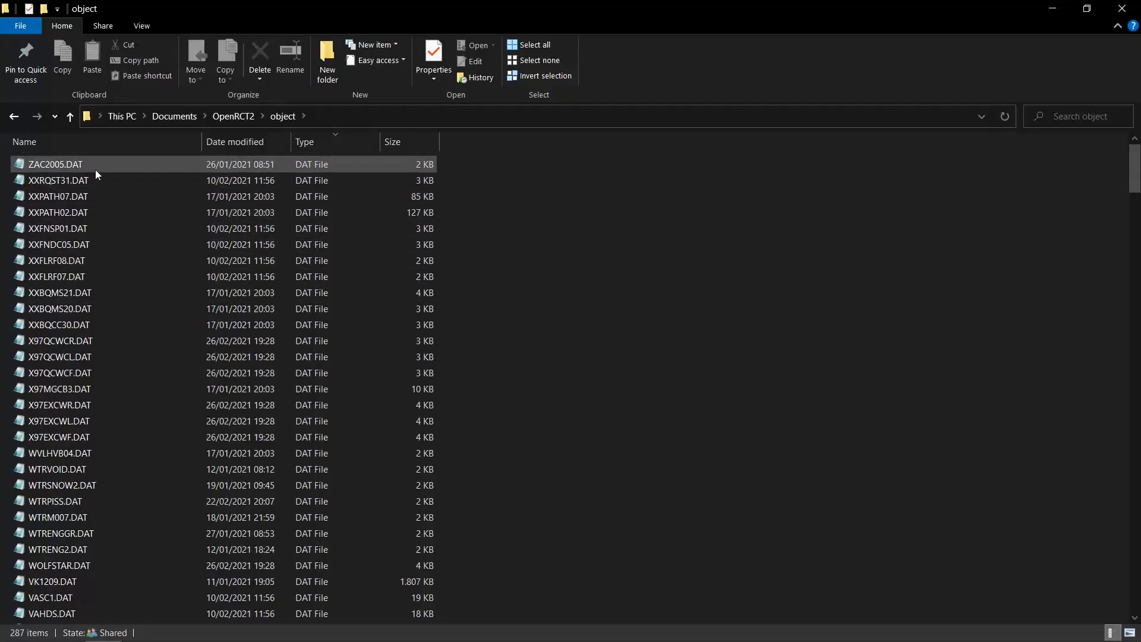
pyautogui.scroll(-20, 101, 175)
pyautogui.scroll(-15, 109, 184)
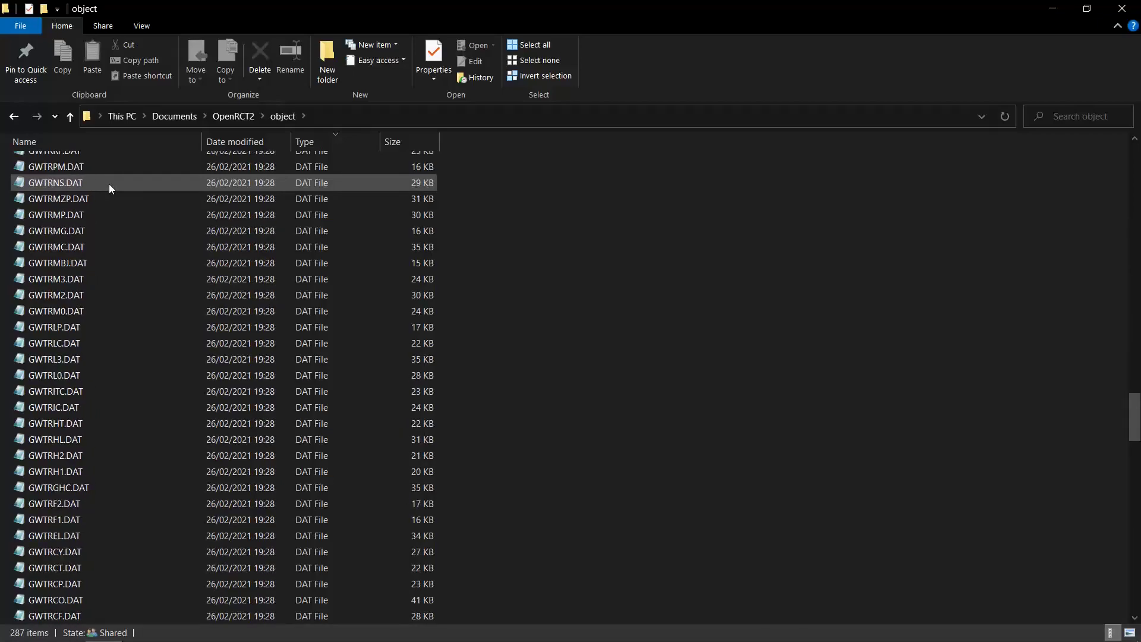
pyautogui.scroll(-20, 108, 184)
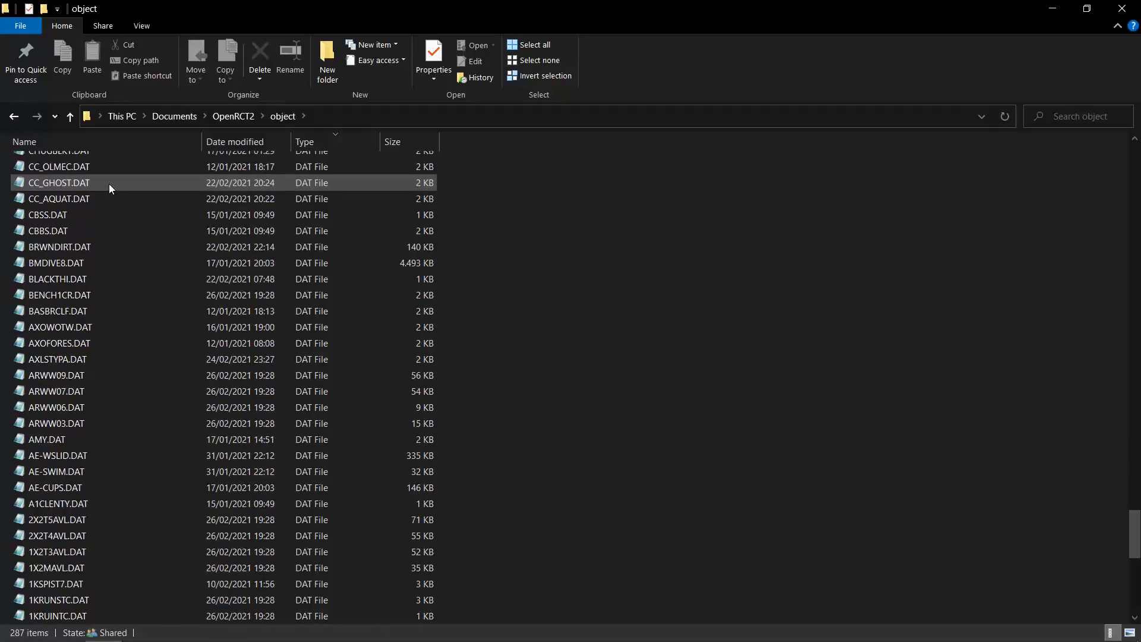
pyautogui.scroll(20, 116, 152)
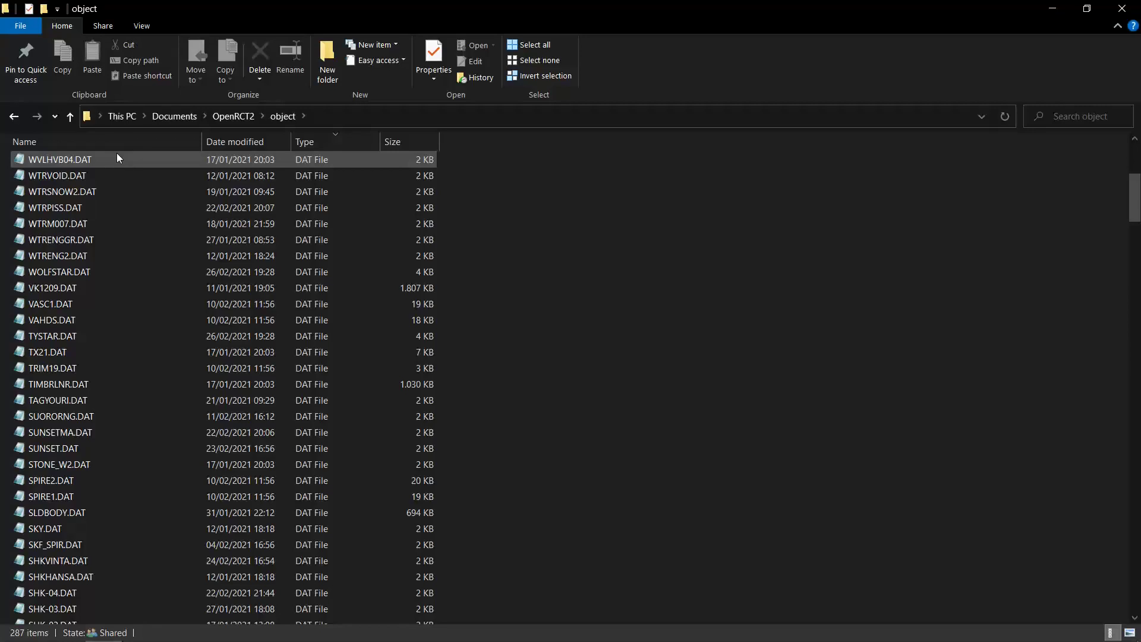
pyautogui.scroll(6, 116, 152)
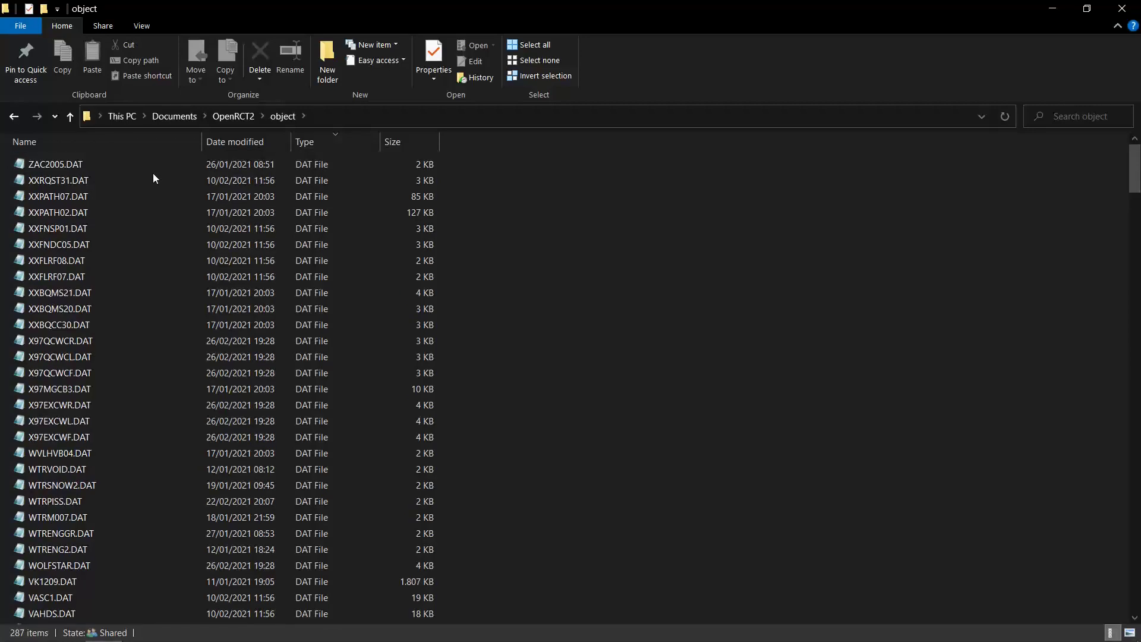
pyautogui.click(245, 118)
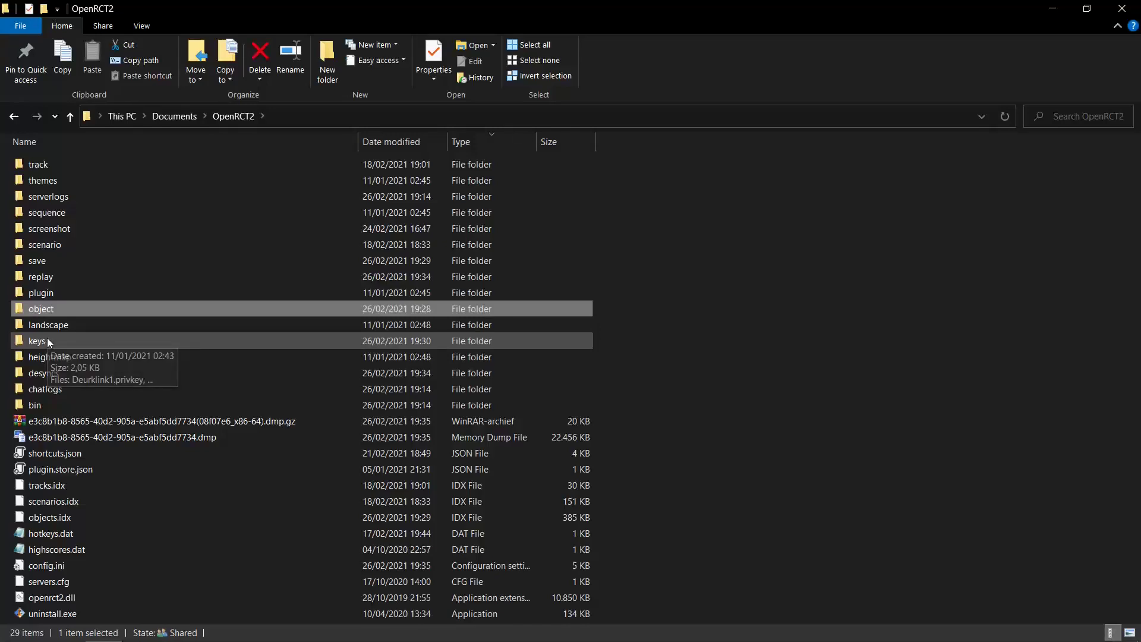
# Step: Check the details of the keys folder without opening it, and leave it deselected
pyautogui.click(823, 308)
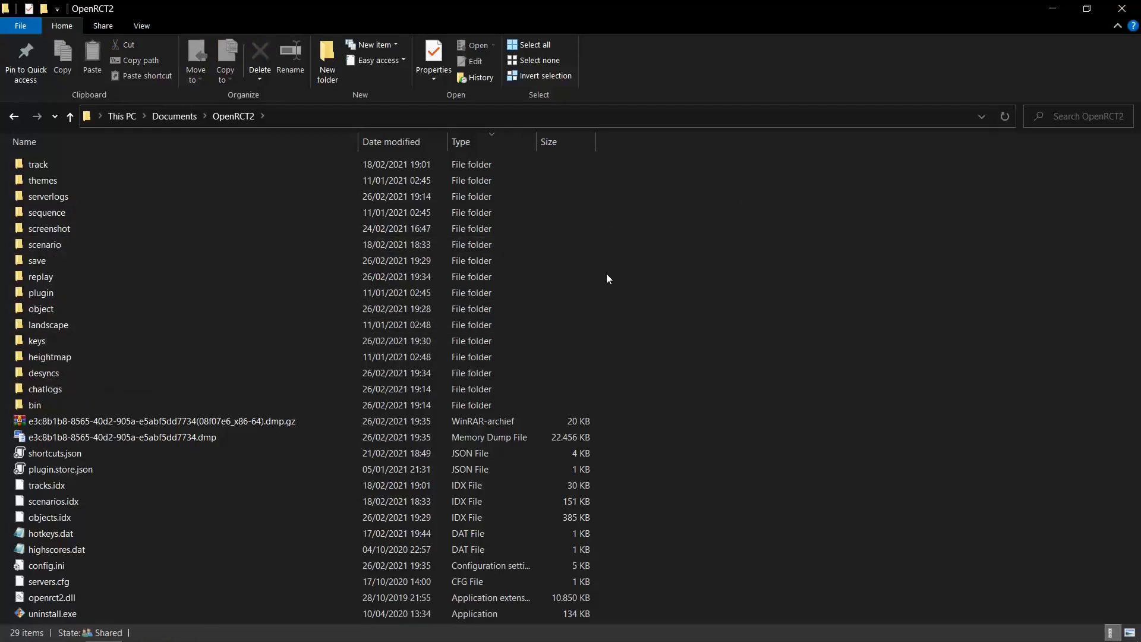
pyautogui.moveTo(140, 341)
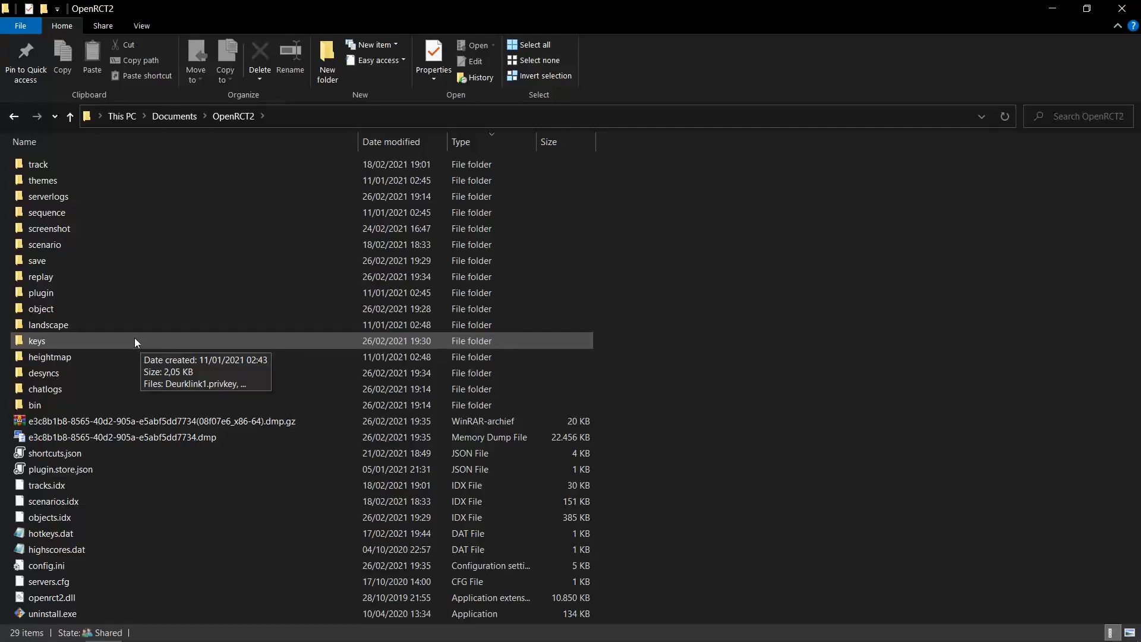
pyautogui.moveTo(69, 343)
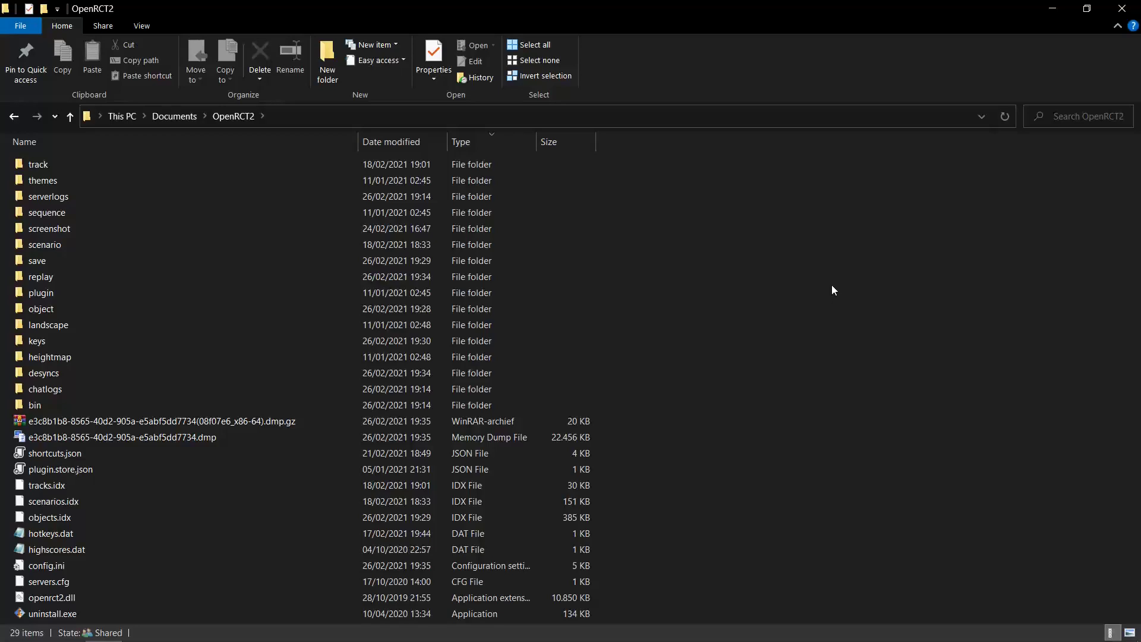
pyautogui.click(33, 344)
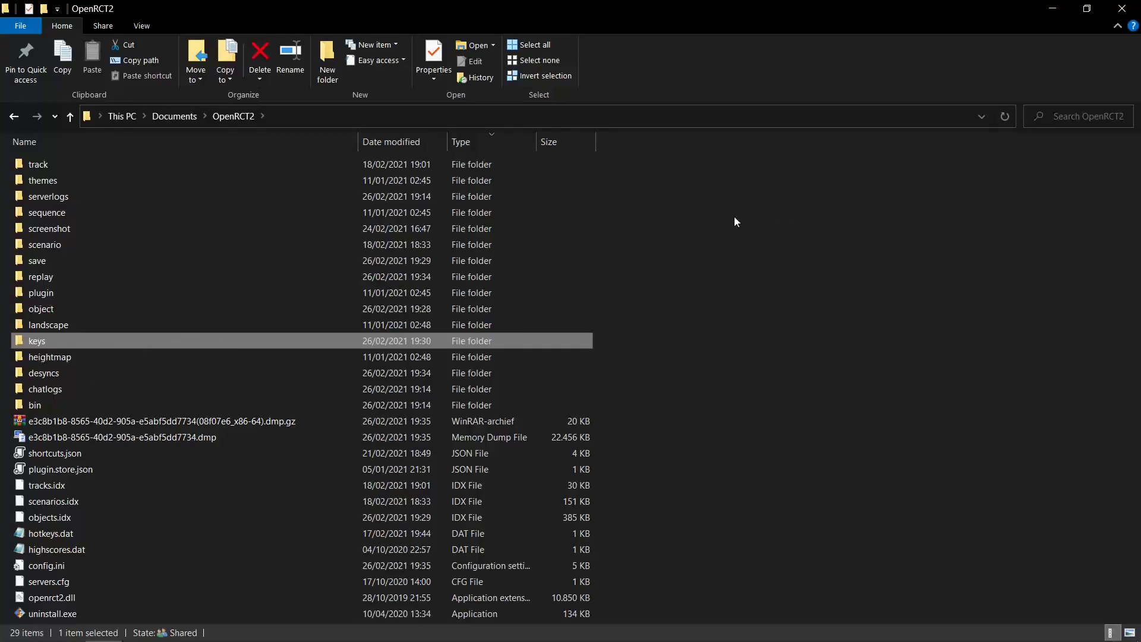
pyautogui.click(838, 203)
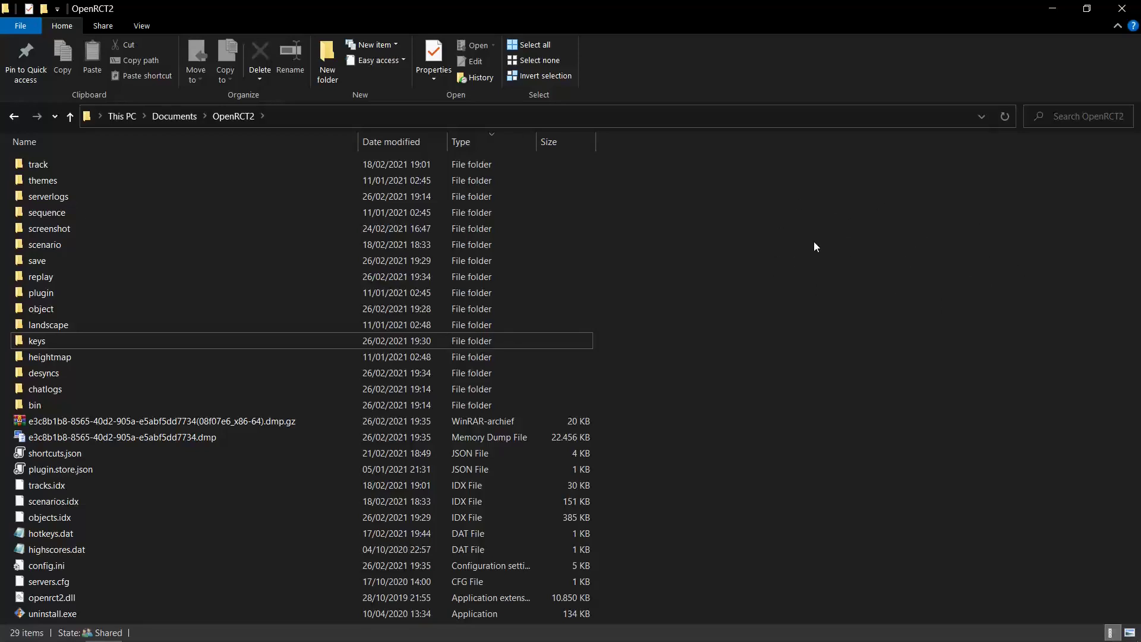
# Step: Inspect the monalisa.bmp and monalisa1.bmp images in the heightmap folder and return to the OpenRCT2 folder
pyautogui.click(91, 359)
pyautogui.doubleClick(62, 358)
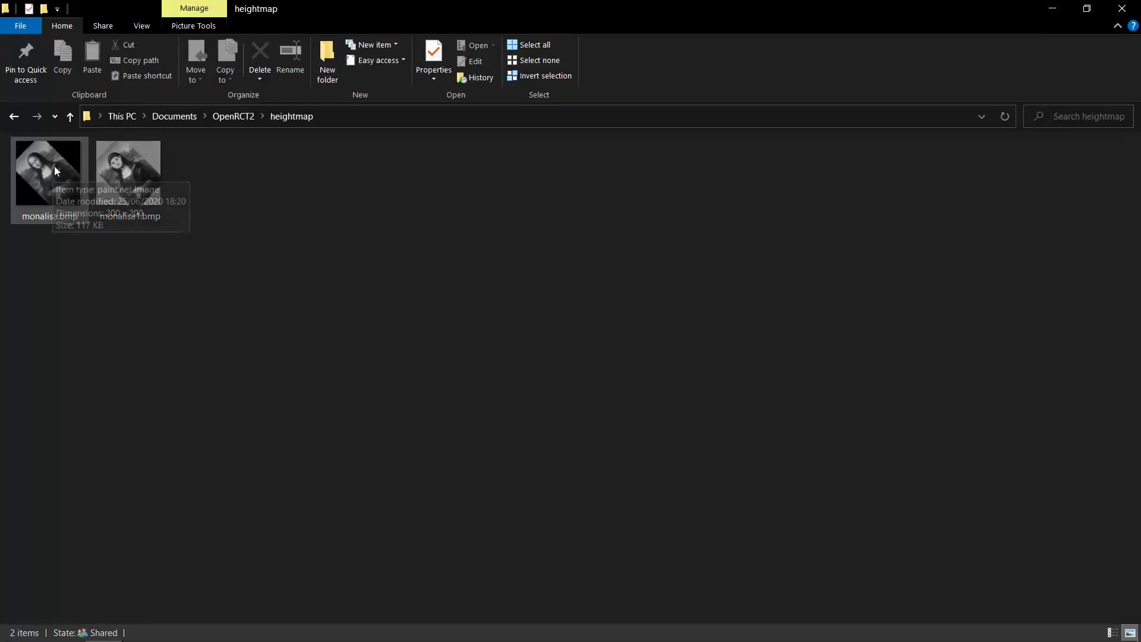
pyautogui.moveTo(134, 181)
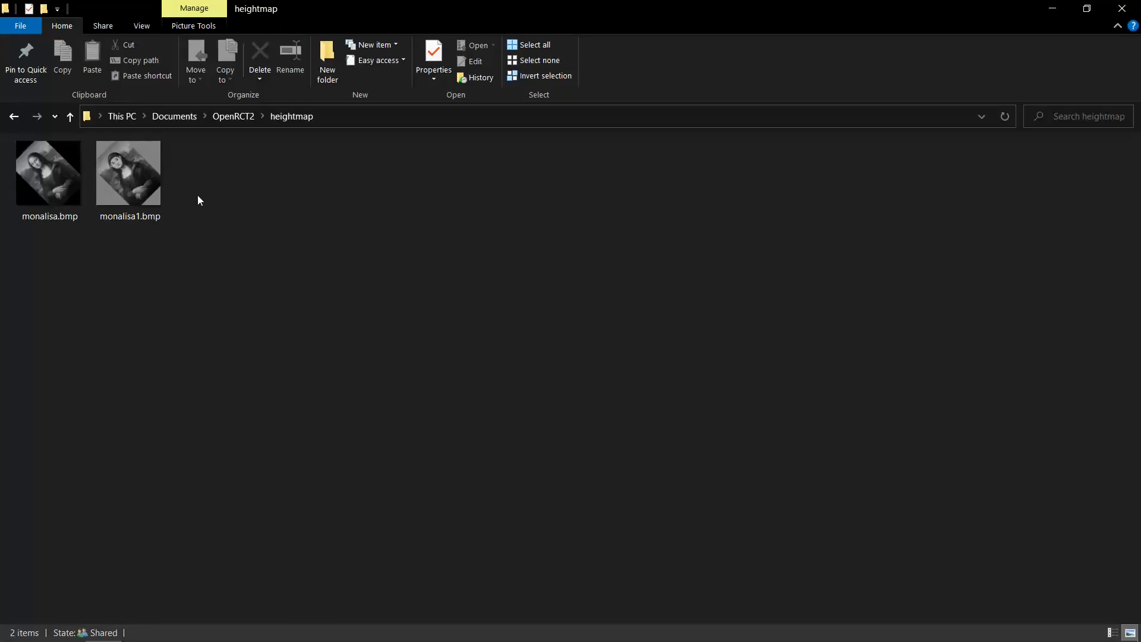
pyautogui.click(225, 117)
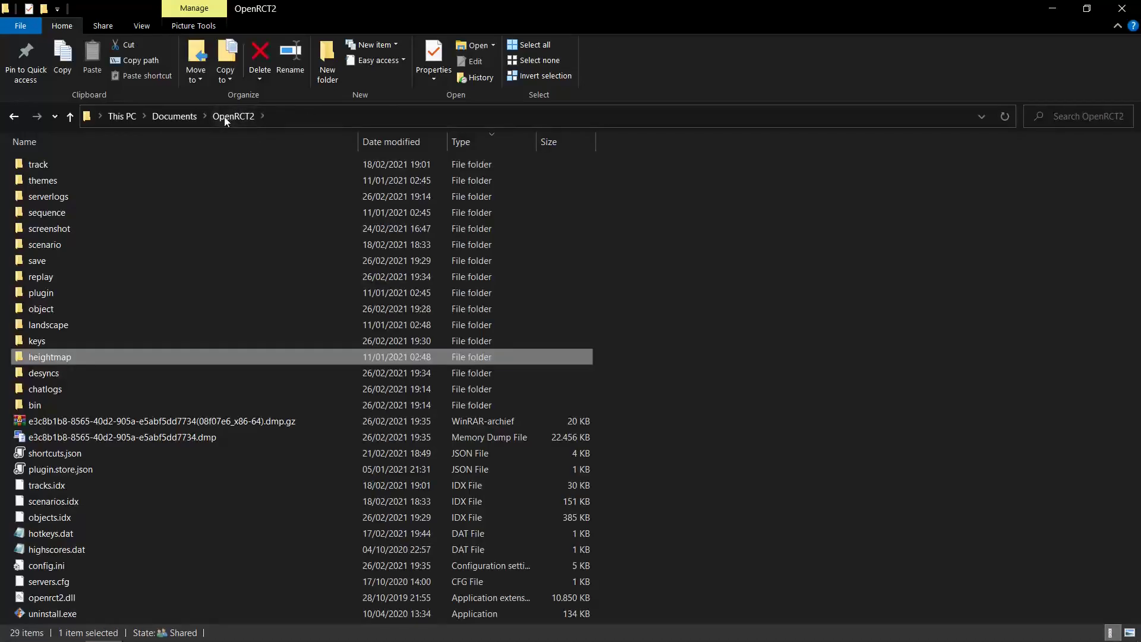
# Step: Delete the desyncs folder from the OpenRCT2 folder
pyautogui.click(77, 376)
pyautogui.press('Delete')
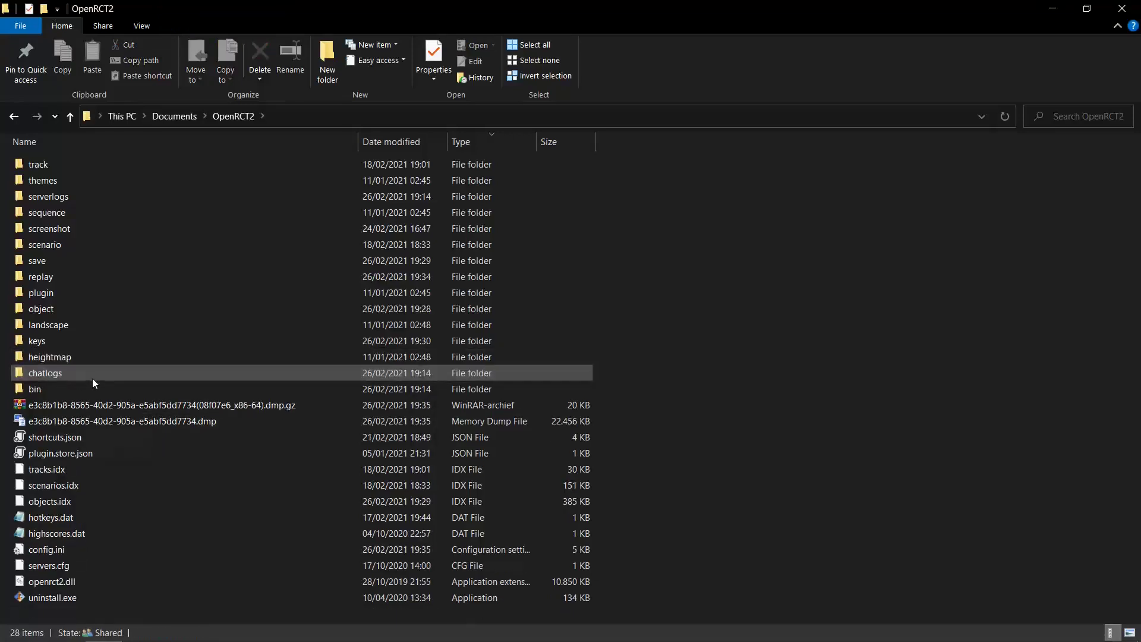
# Step: Examine the bin folder entry and the highscores.dat file details in the OpenRCT2 folder, leaving both deselected
pyautogui.click(43, 386)
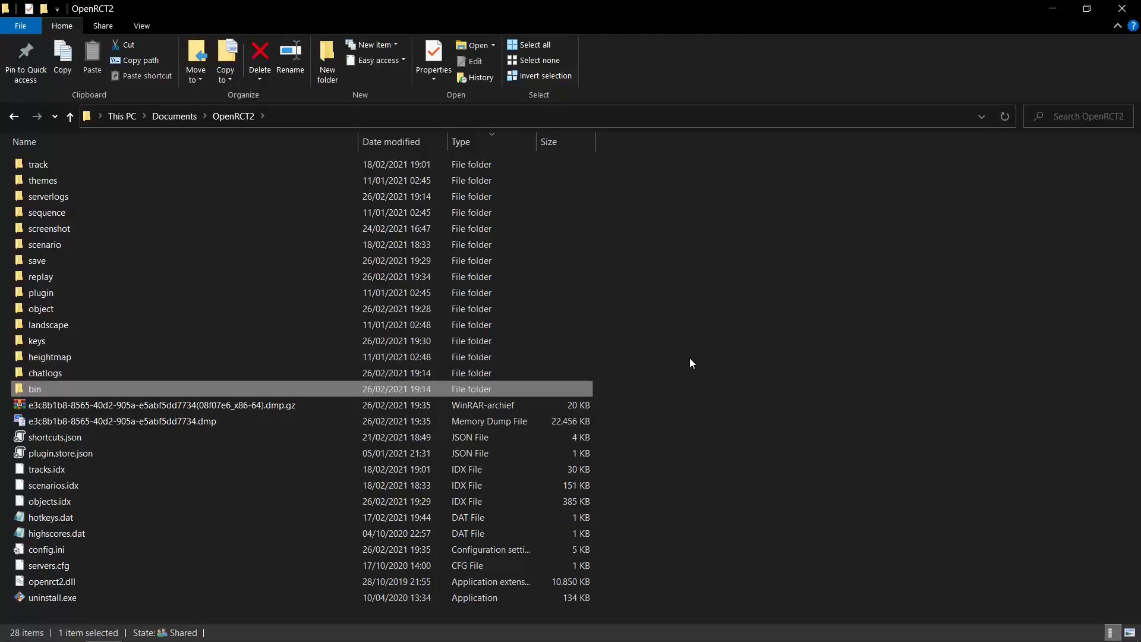
pyautogui.click(703, 378)
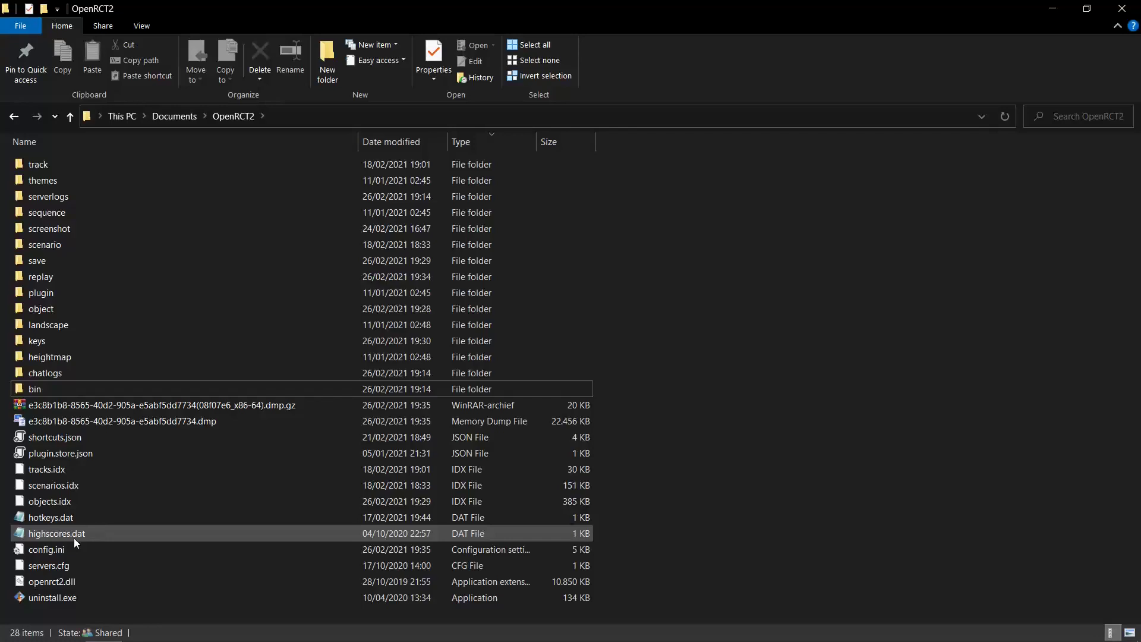
pyautogui.moveTo(73, 537)
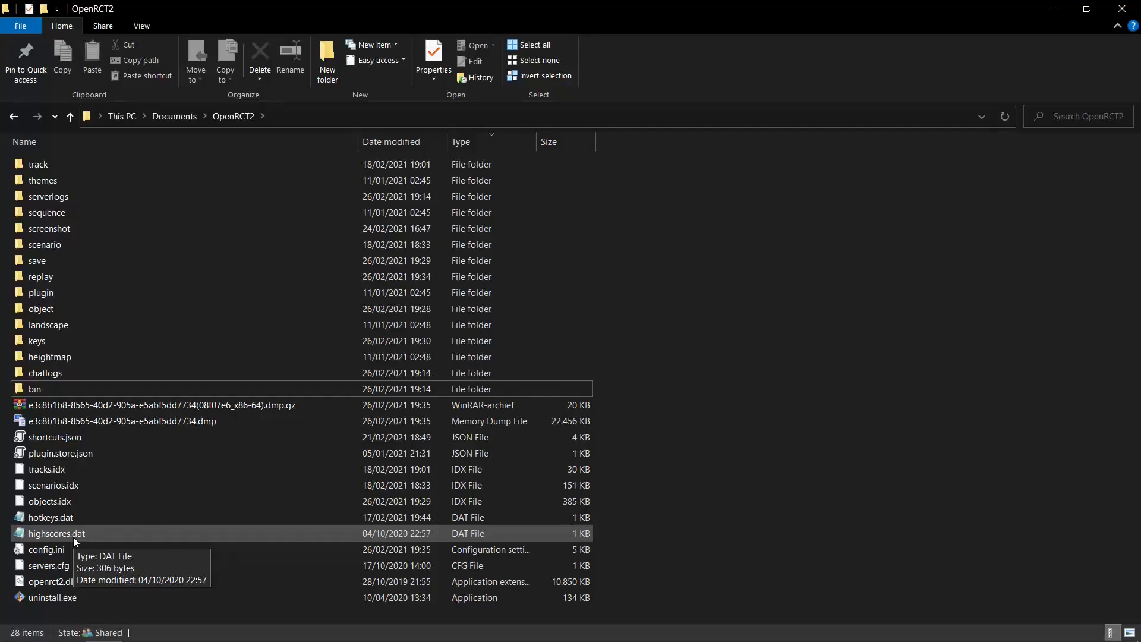
pyautogui.click(43, 534)
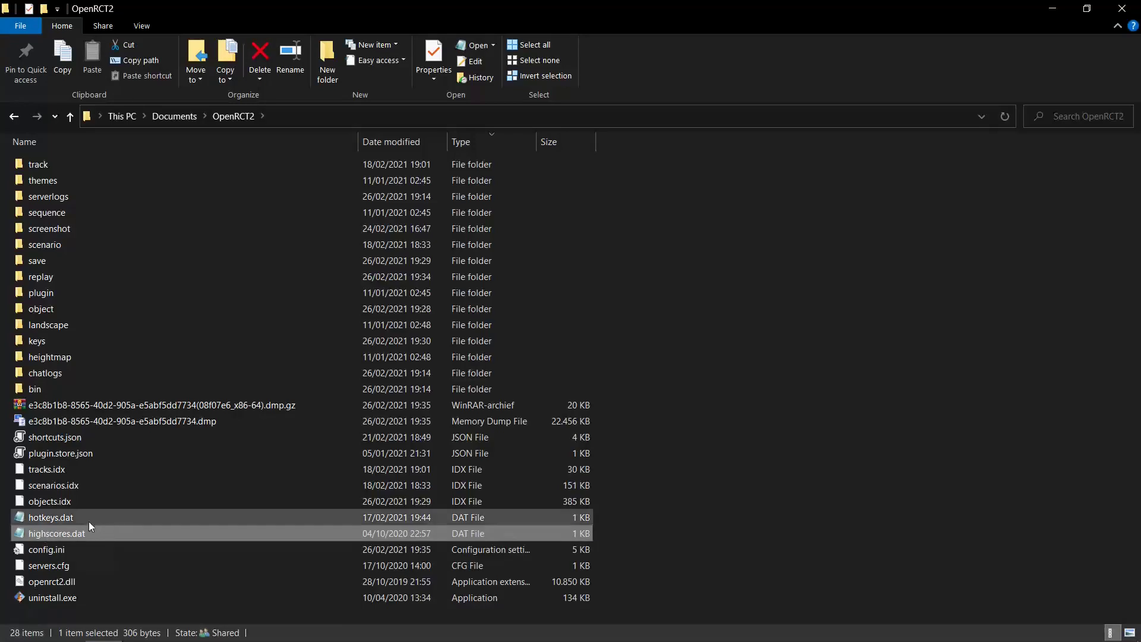
pyautogui.click(685, 301)
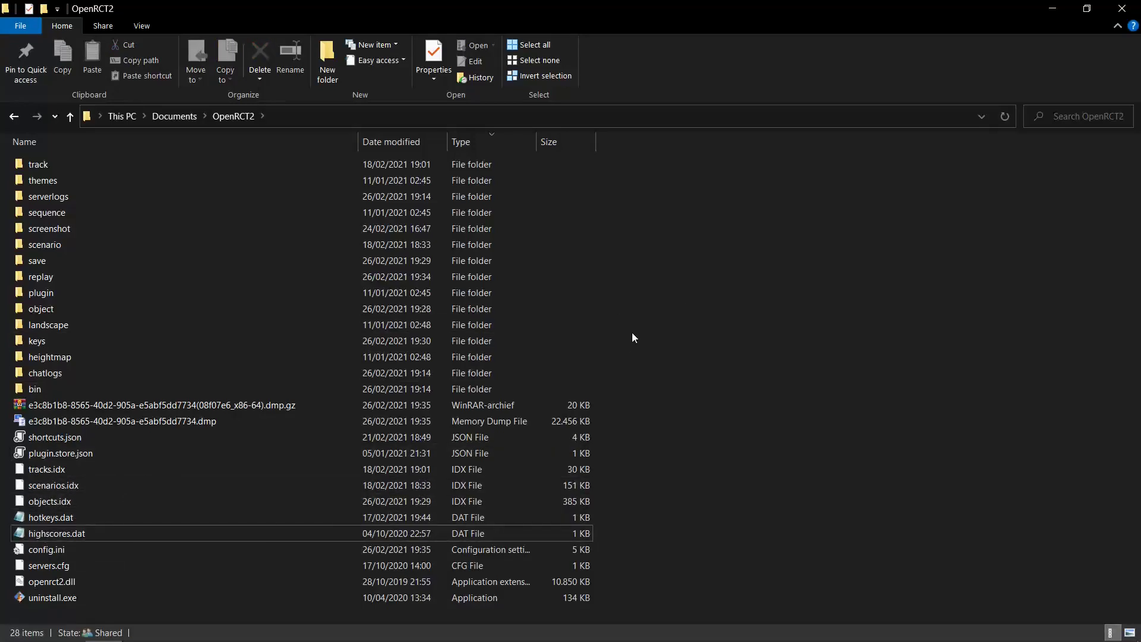